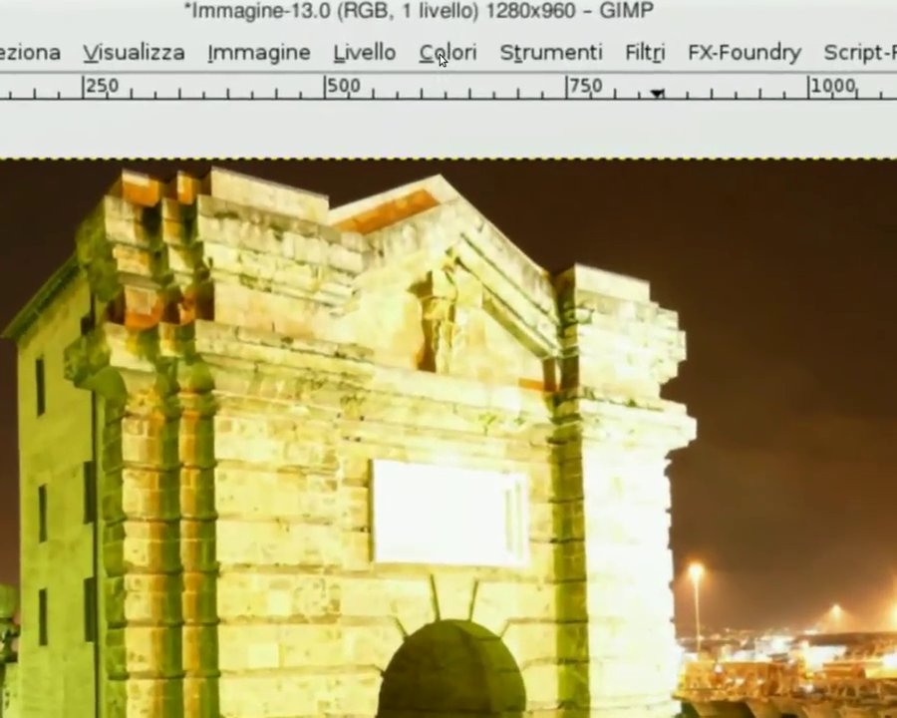
- Lower the photo's saturation to -60 in Hue-Saturation to mute the yellow cast
left_click(442, 55)
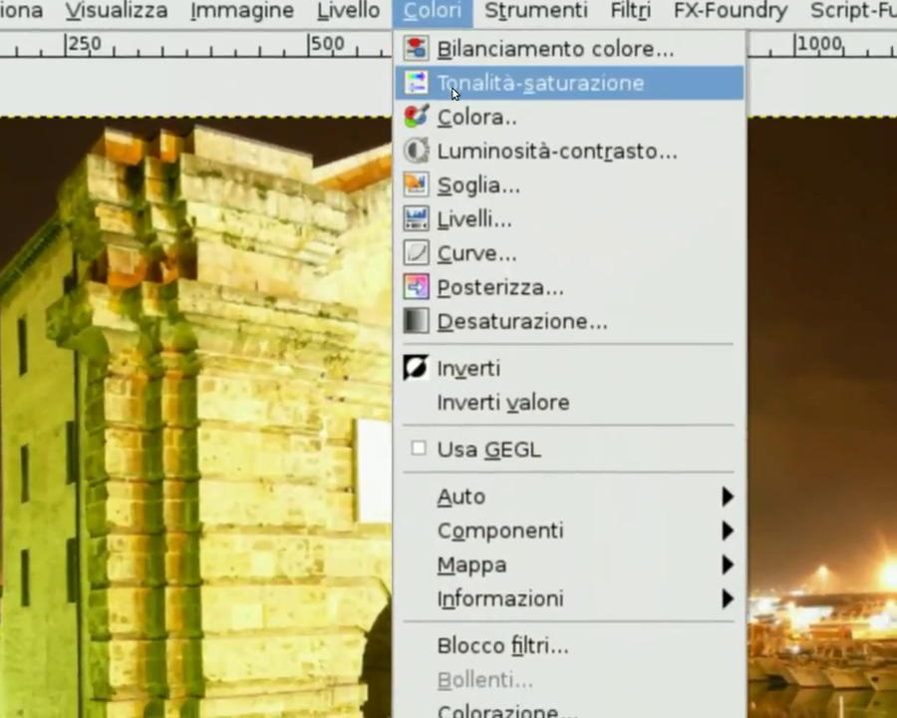
left_click(469, 124)
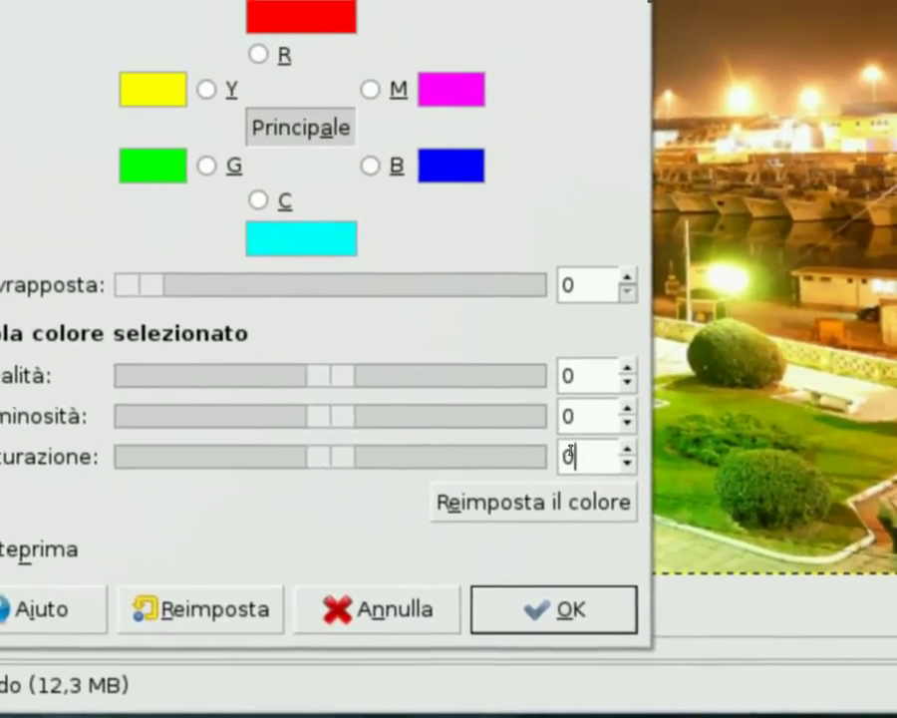
double_click(658, 454)
type("-")
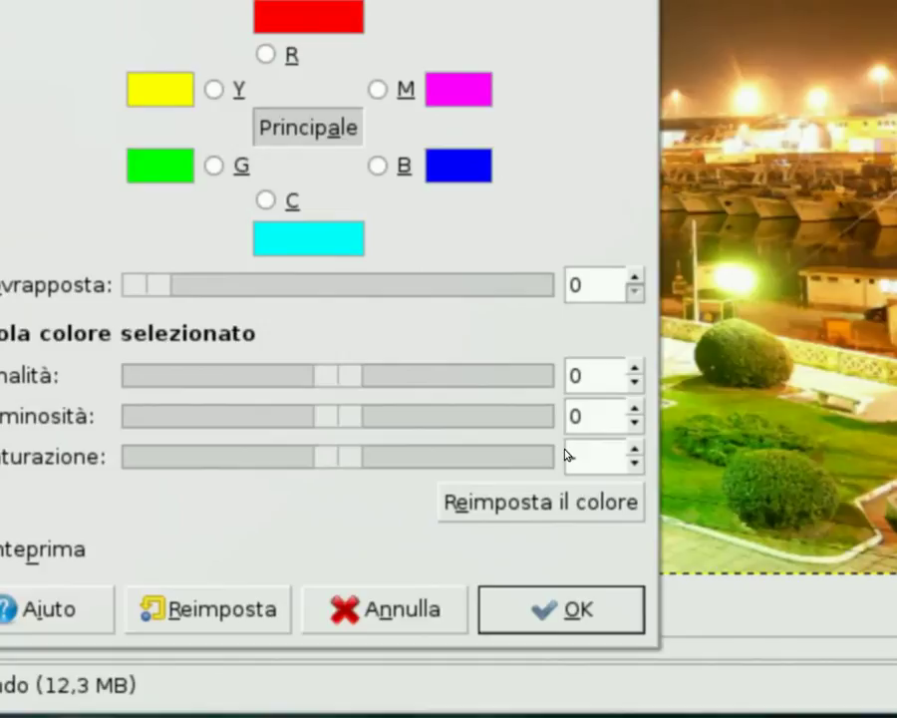
type("60")
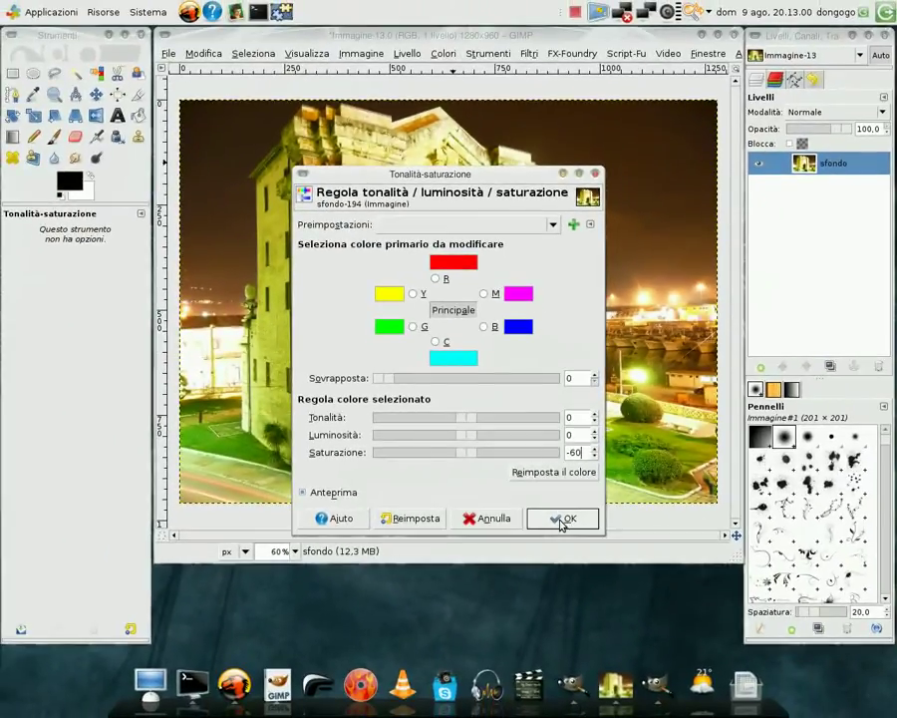
left_click(560, 520)
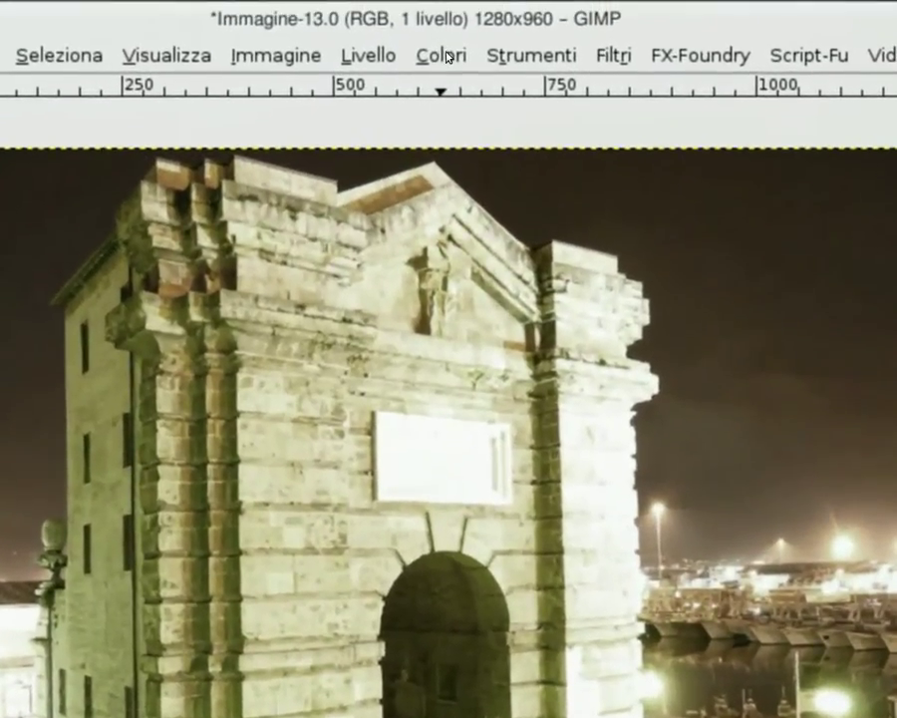
- Apply Brightness-Contrast with brightness -30 and contrast 30
left_click(445, 53)
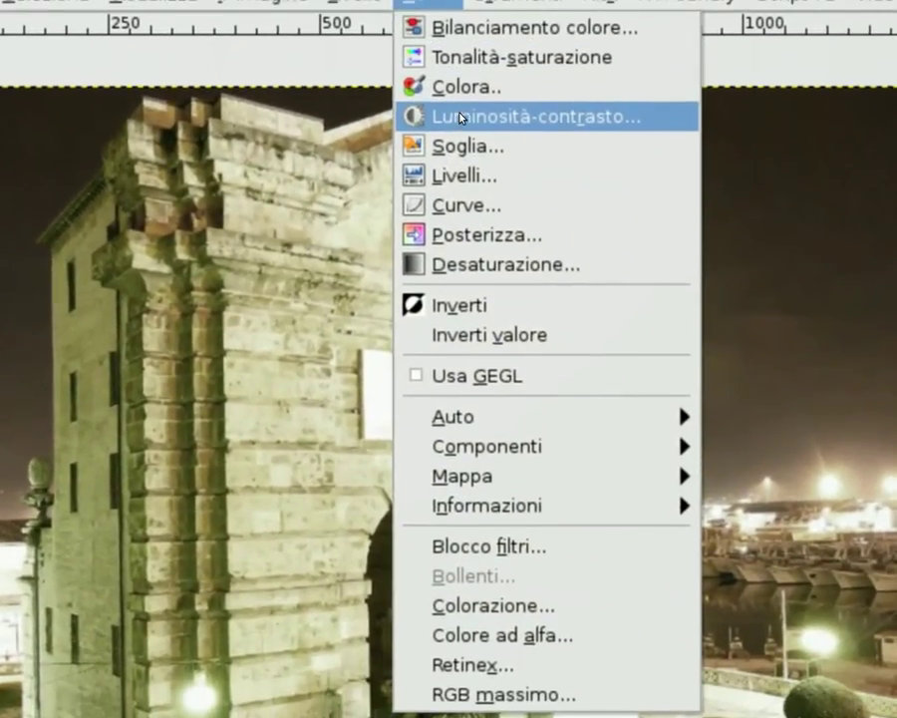
left_click(458, 118)
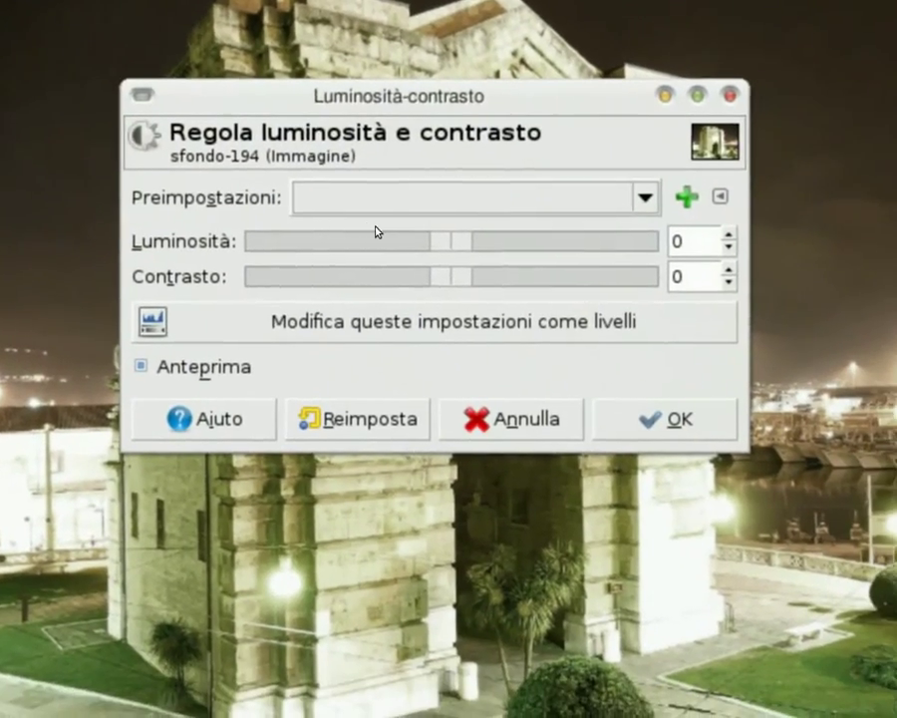
mouse_move(411, 238)
left_mouse_down()
mouse_move(388, 237)
mouse_move(429, 258)
left_mouse_up()
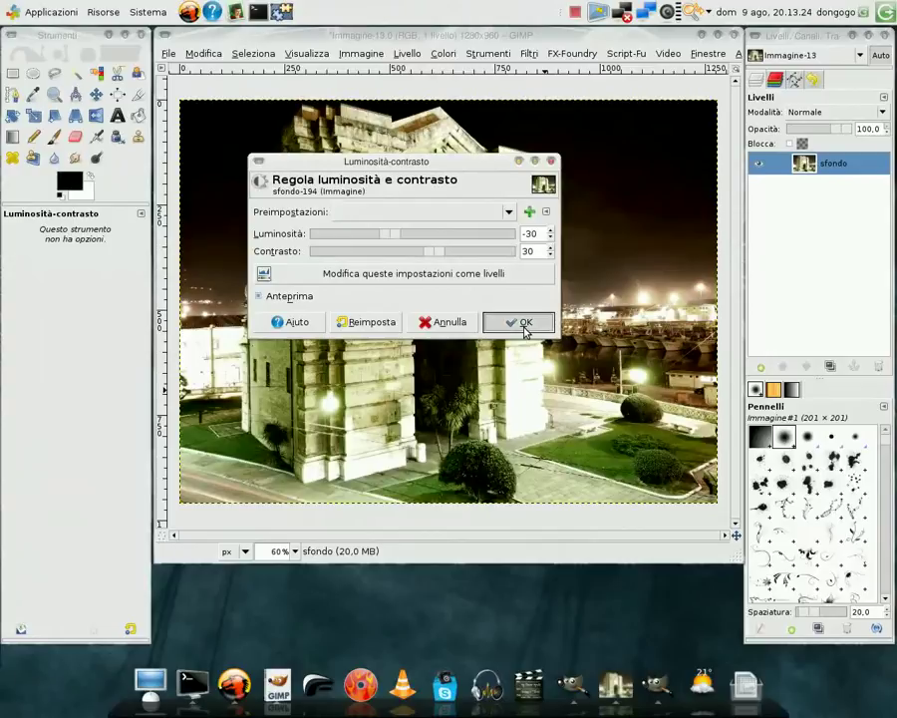
left_click(522, 322)
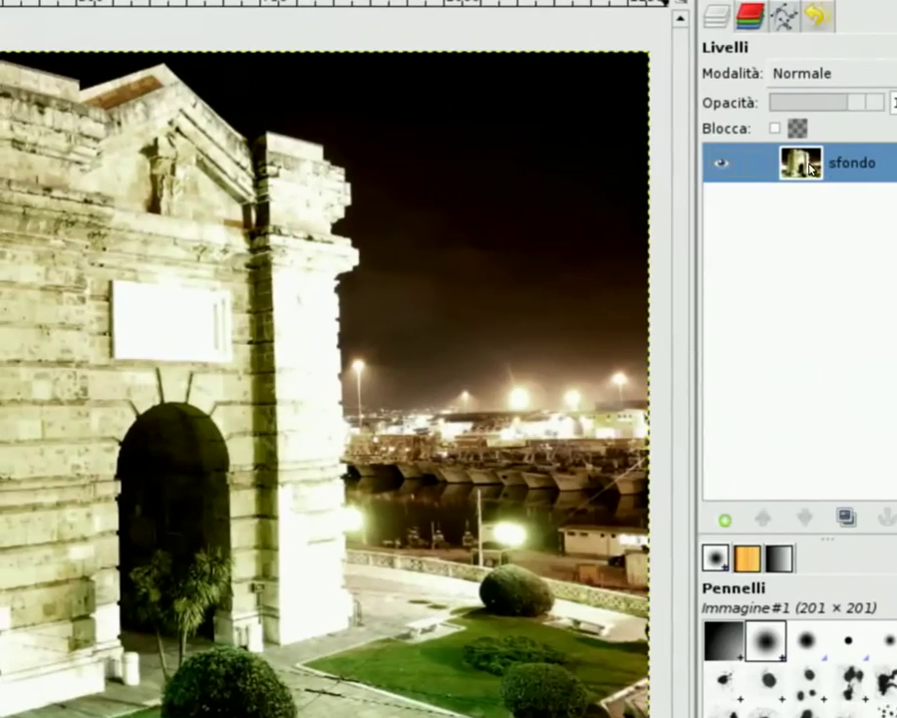
- Select the sfondo layer's alpha and add guides along the selection's four edges
right_click(812, 167)
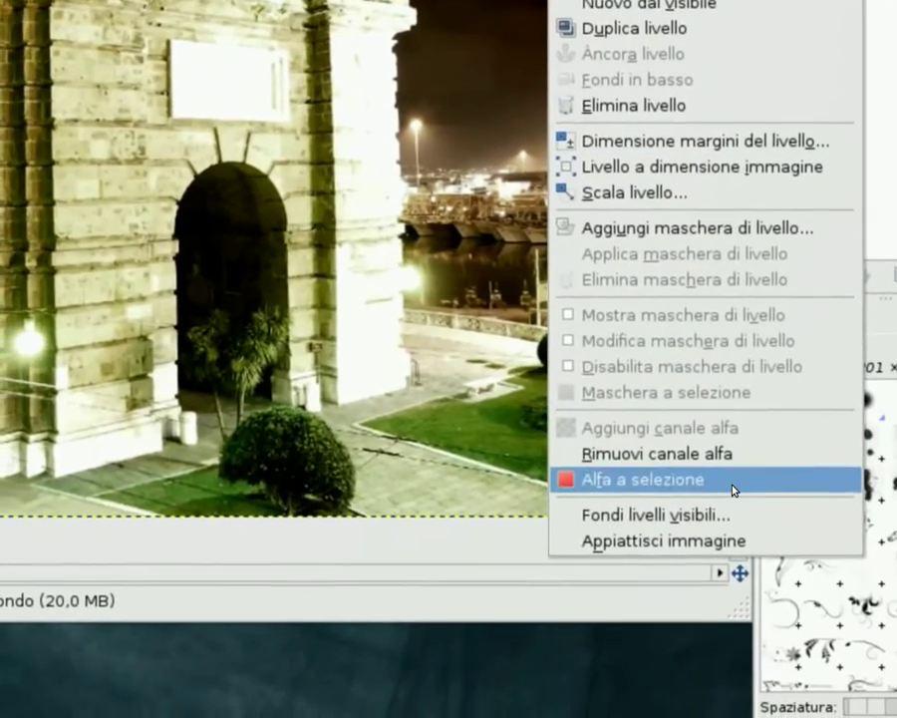
left_click(733, 489)
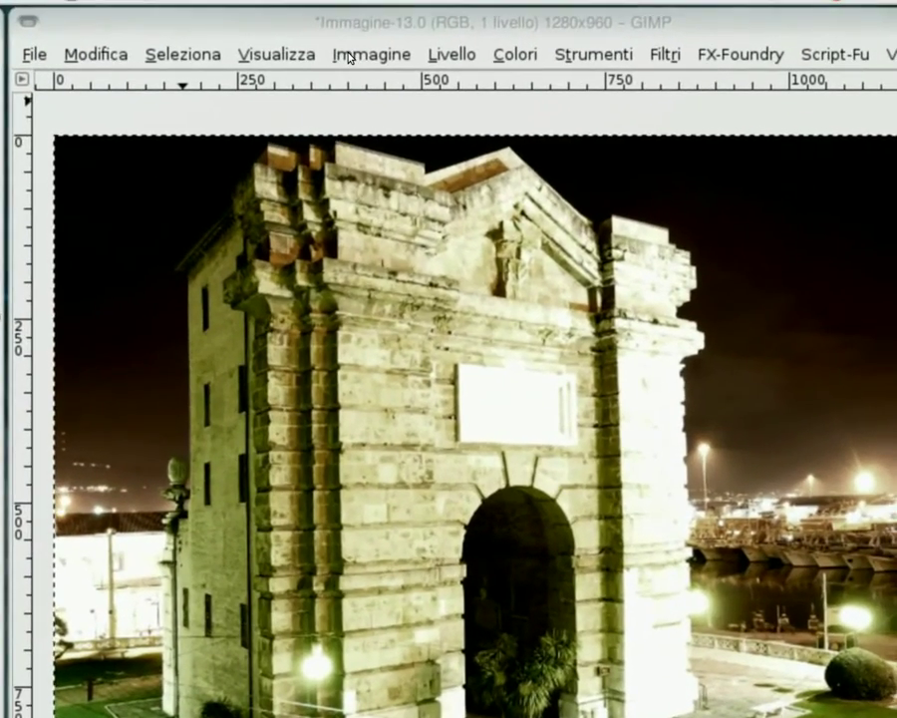
left_click(349, 58)
mouse_move(321, 275)
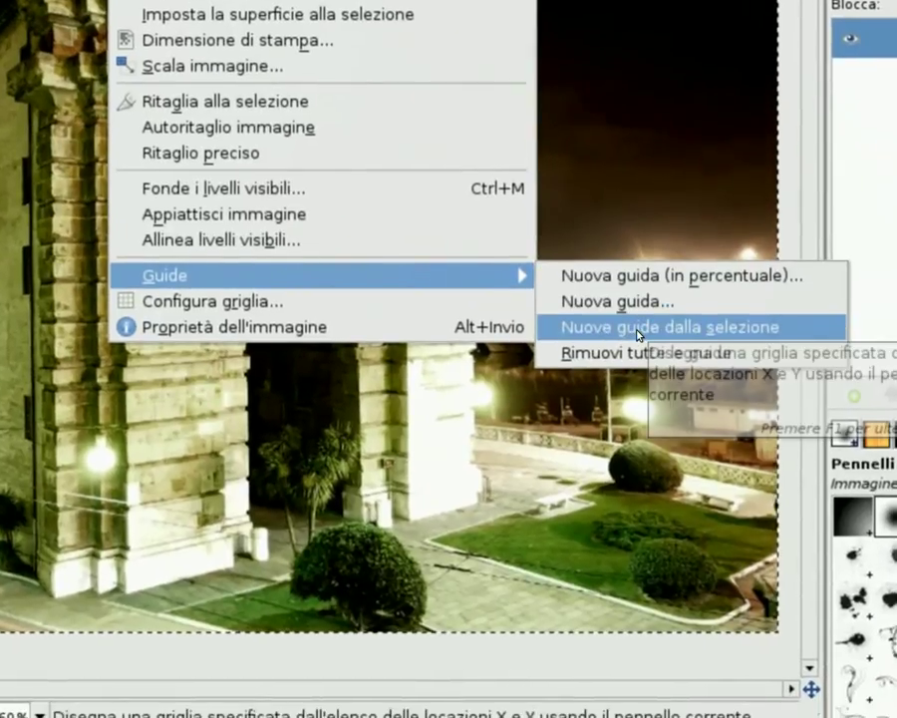
left_click(639, 335)
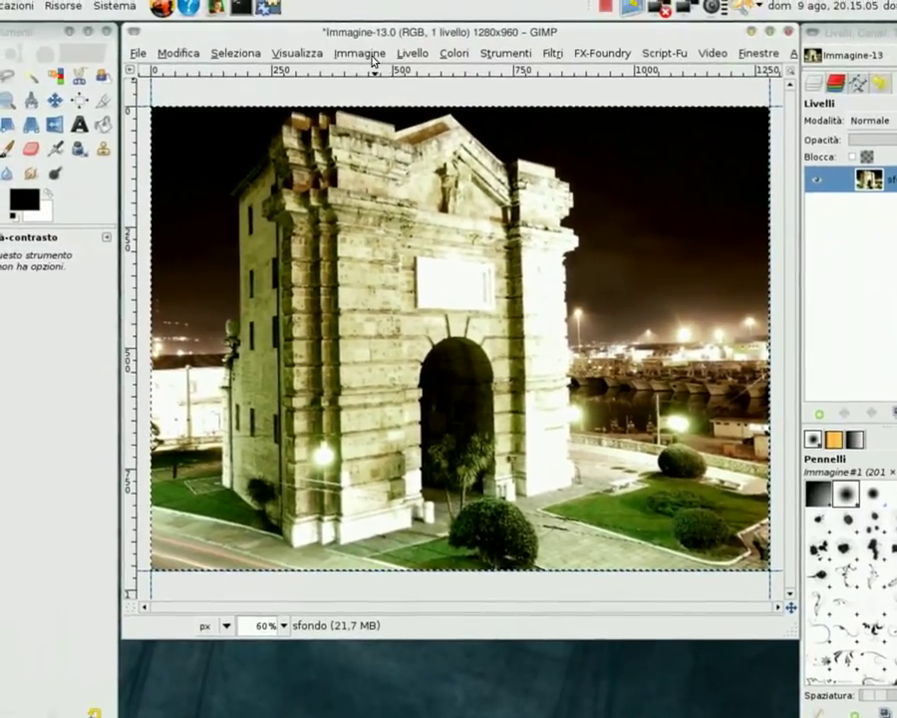
- Add a horizontal and a vertical guide at 50%, crossing at the image centre
left_click(357, 27)
mouse_move(399, 297)
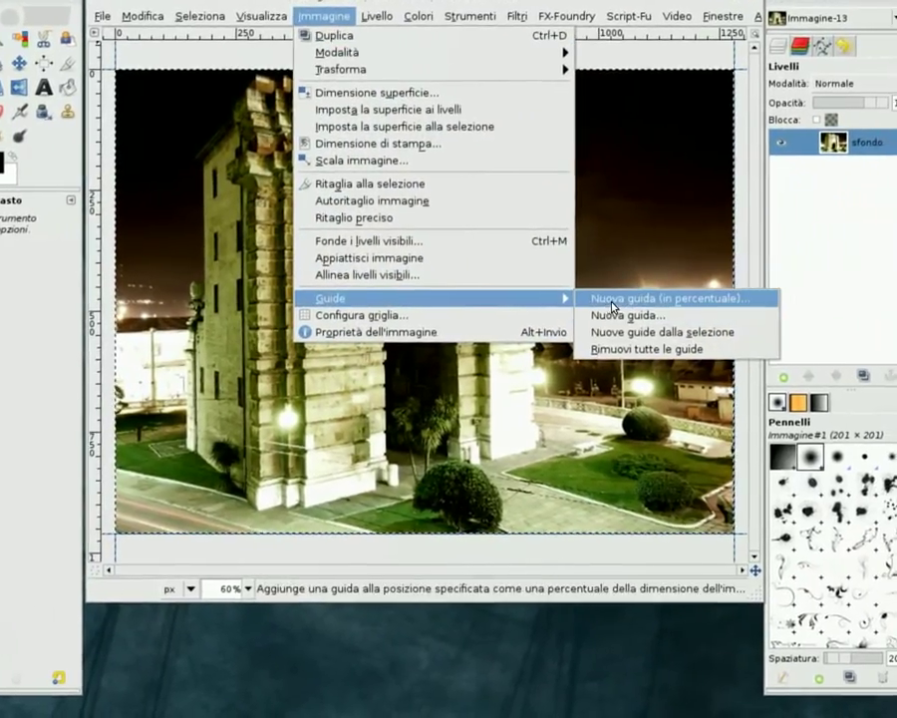
left_click(618, 300)
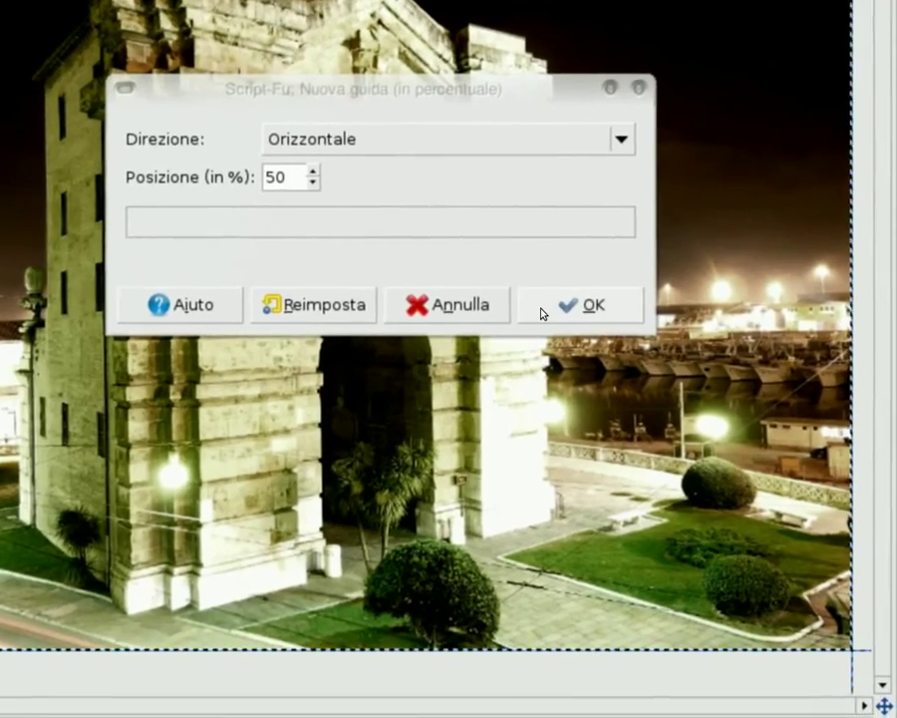
left_click(599, 372)
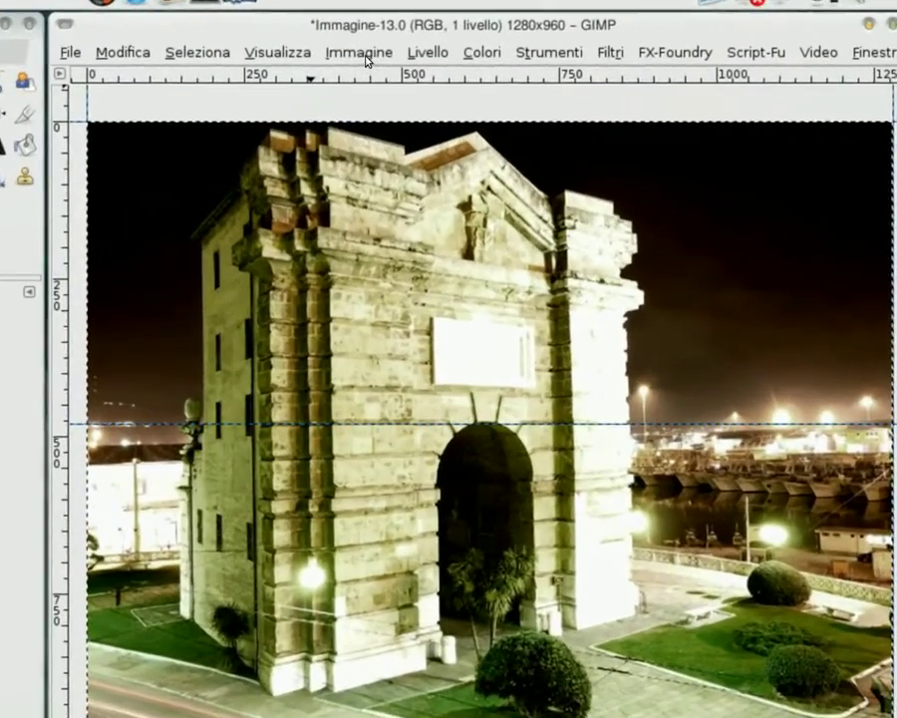
left_click(364, 57)
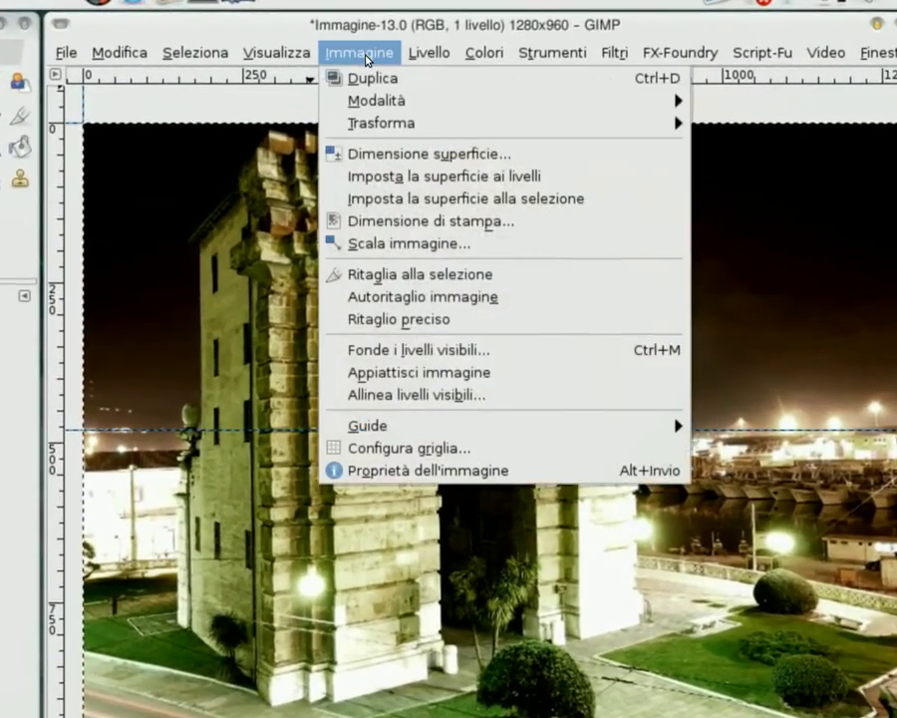
mouse_move(299, 300)
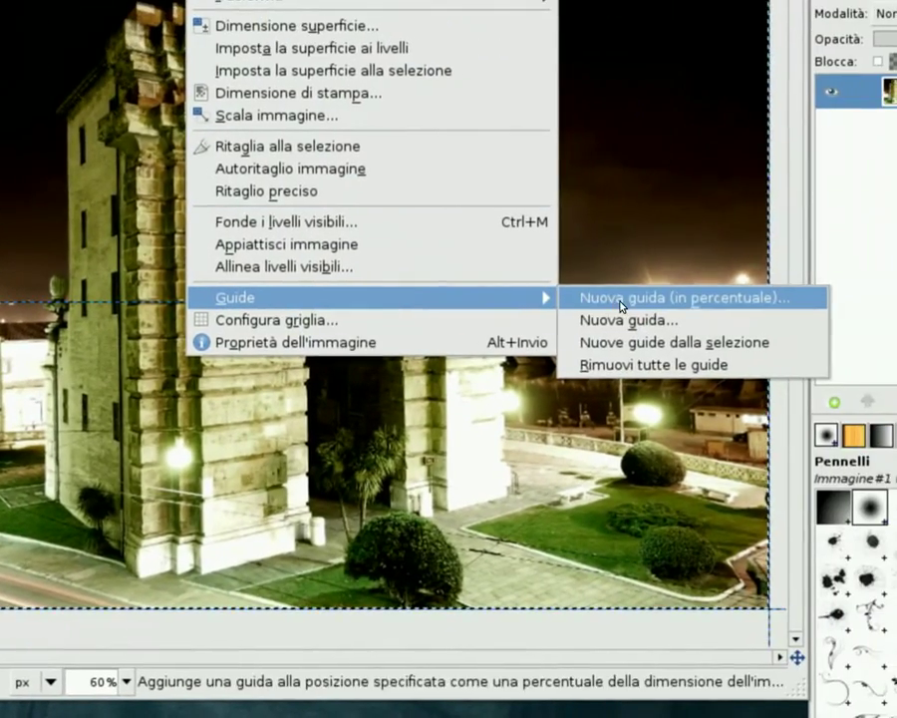
left_click(743, 359)
left_click(453, 175)
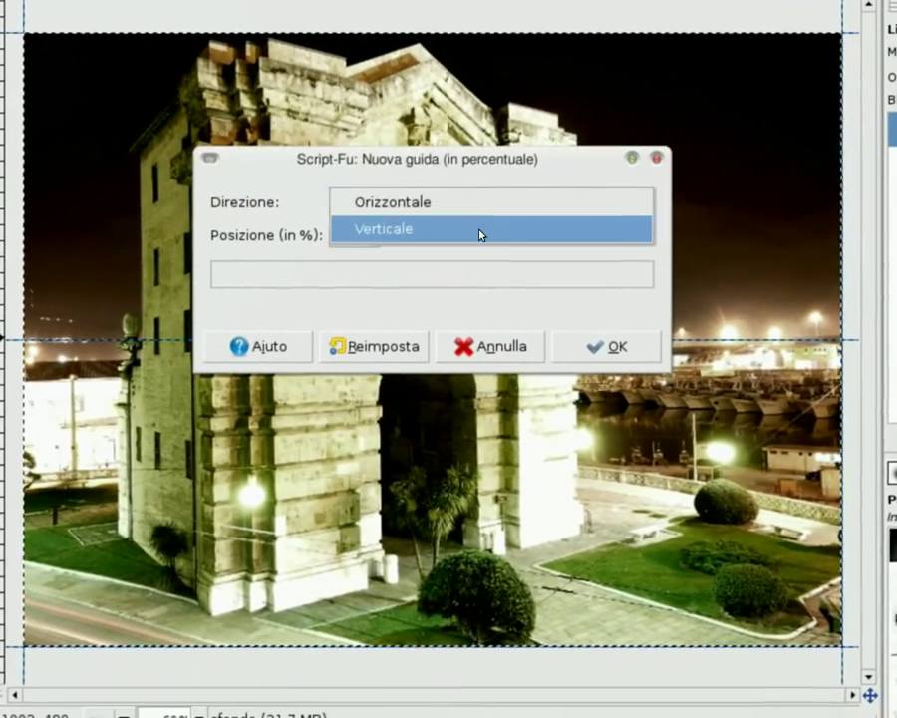
left_click(435, 205)
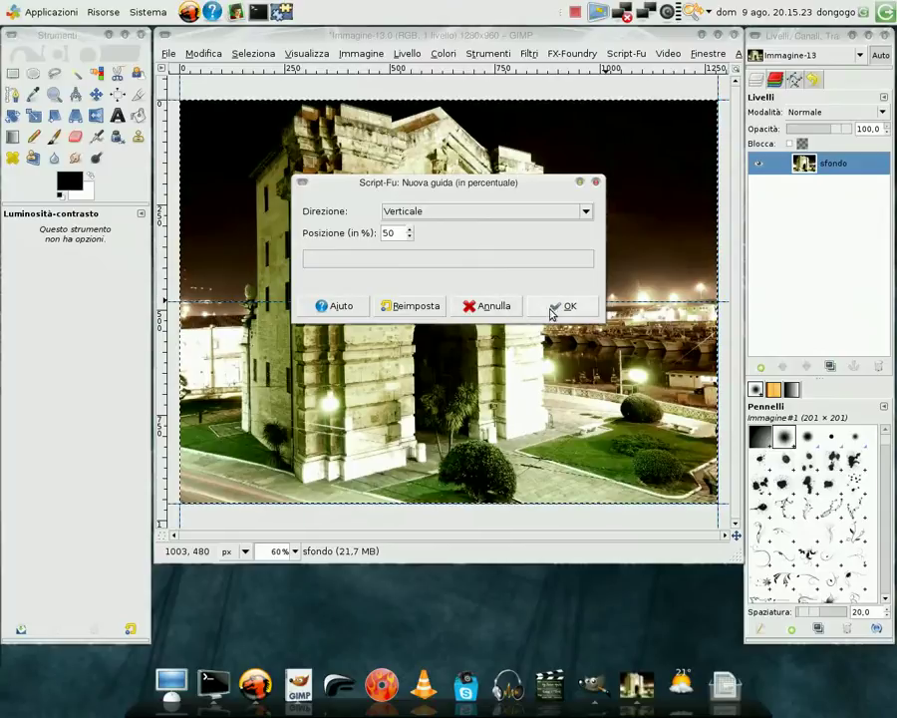
left_click(569, 306)
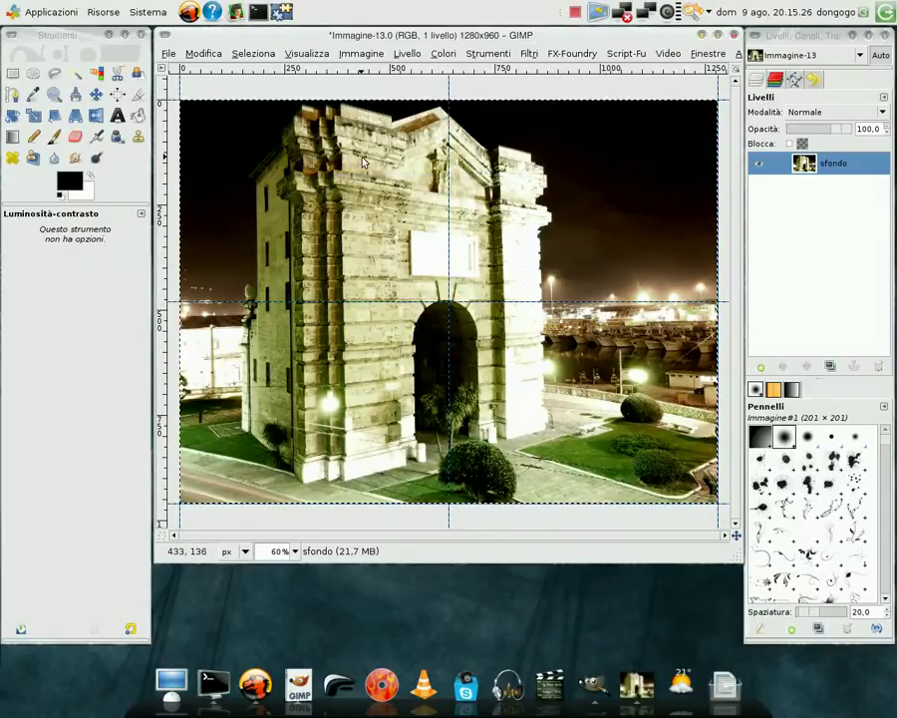
- Deselect everything with Seleziona > Niente and set the view zoom to 60%
left_click(250, 54)
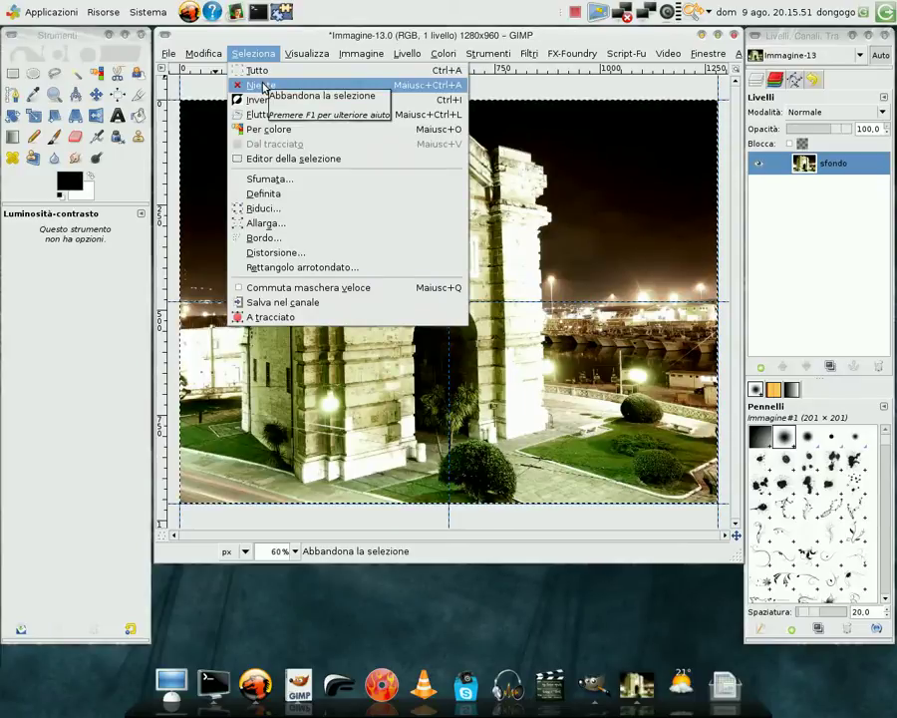
left_click(262, 87)
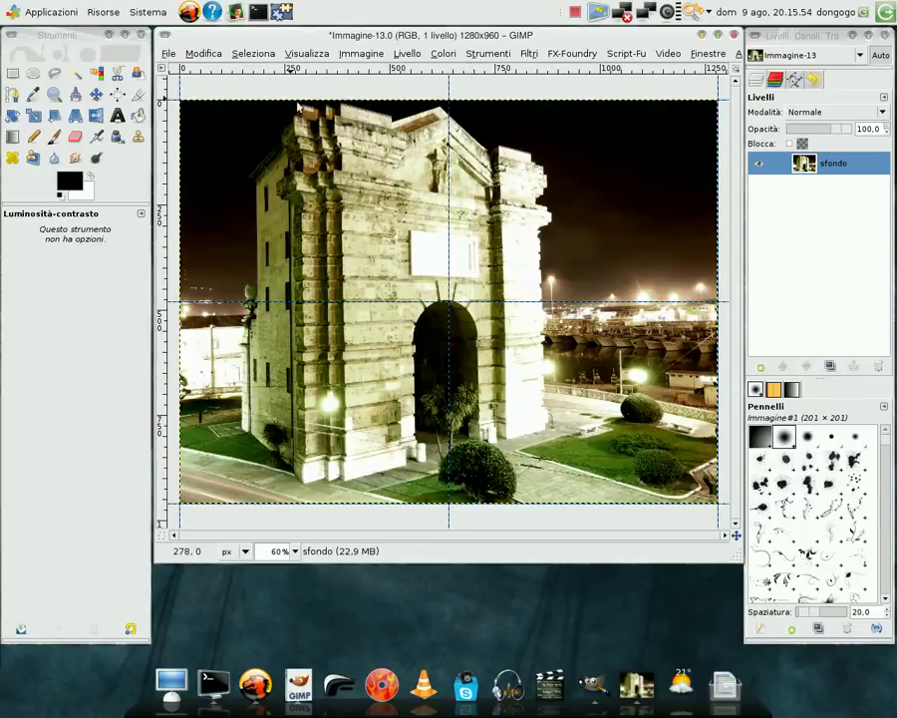
key("minus")
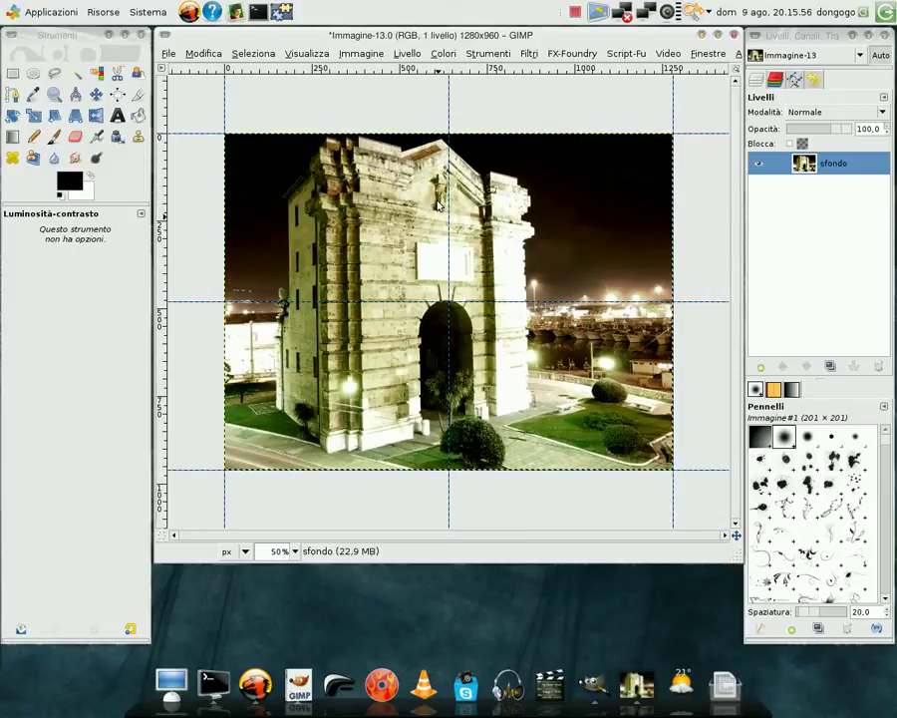
key("minus")
key("plus")
key("plus")
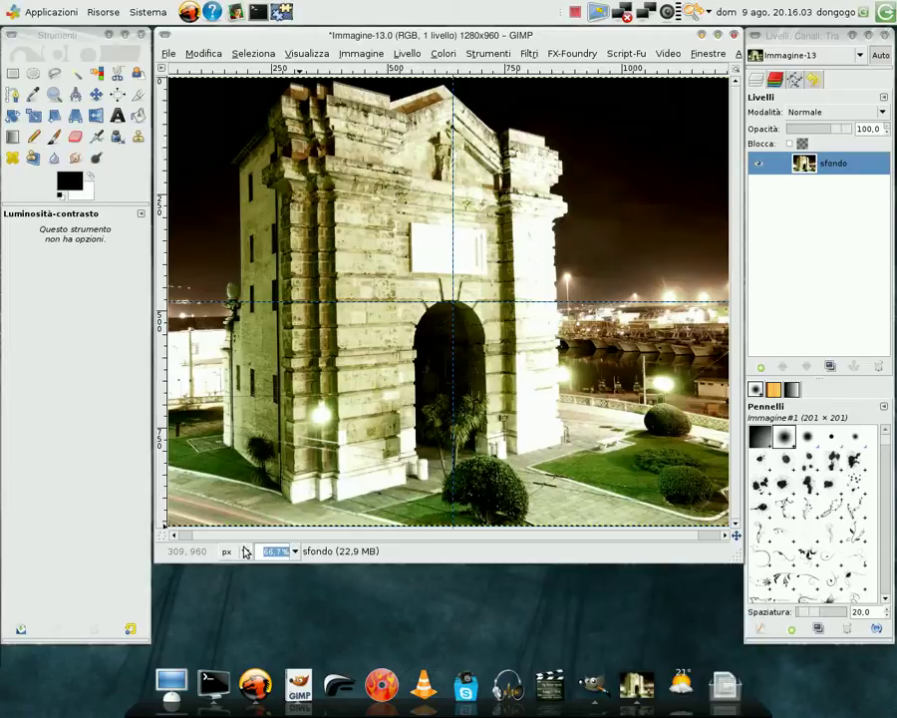
type("60")
key("Return")
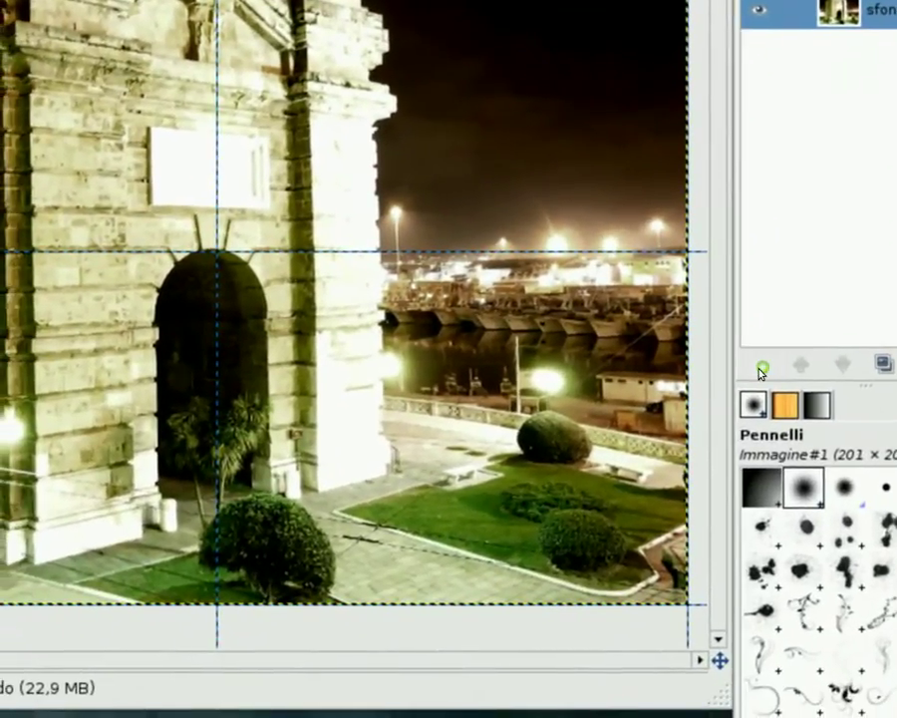
- Add a transparent full-size layer and fill it with a radial white-to-black gradient from the centre
left_click(762, 368)
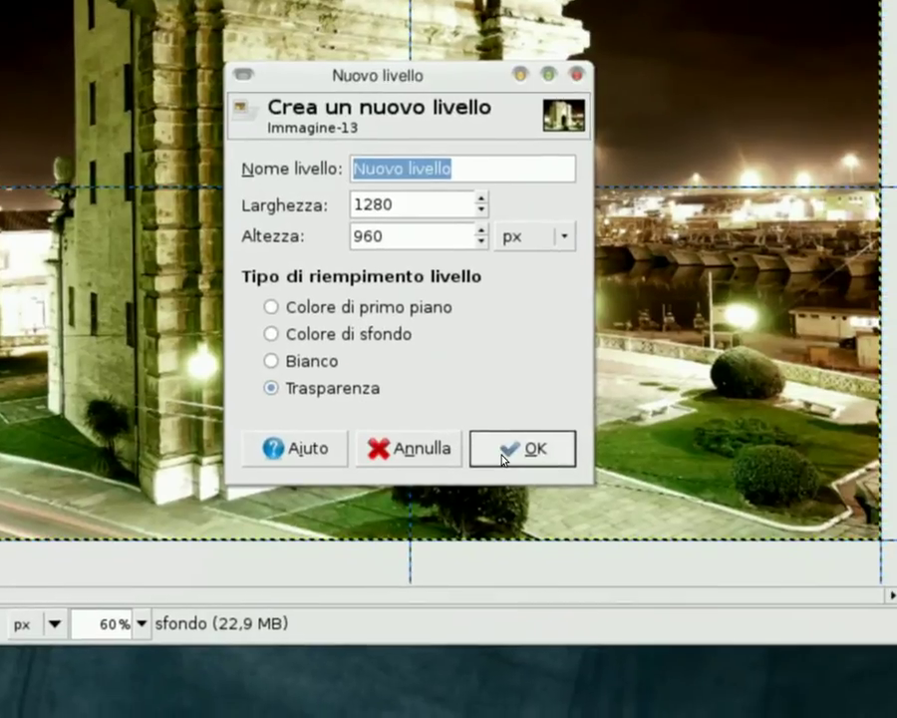
left_click(590, 476)
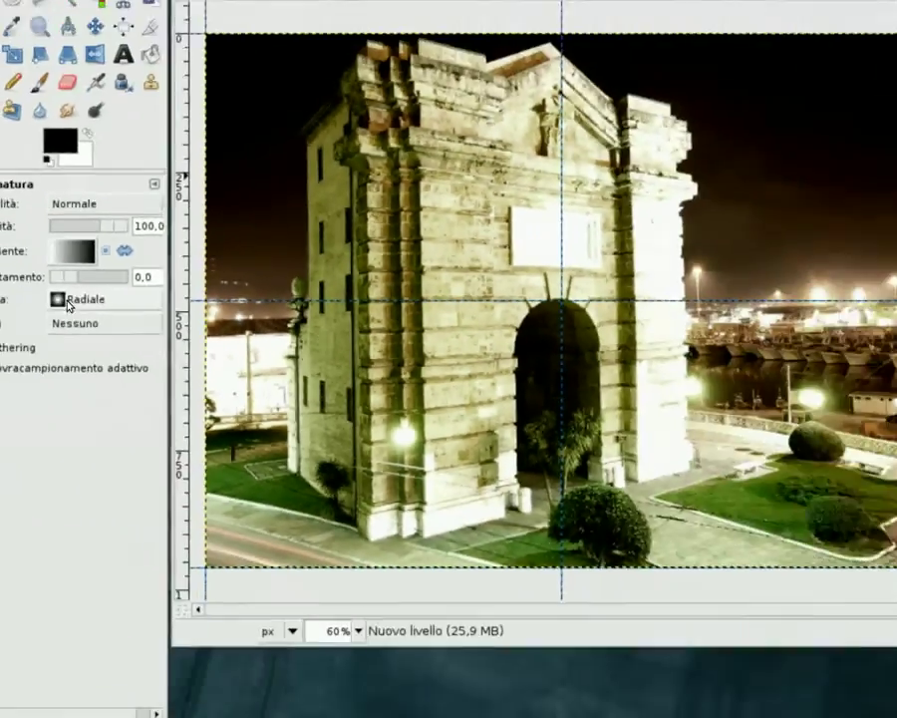
key("minus")
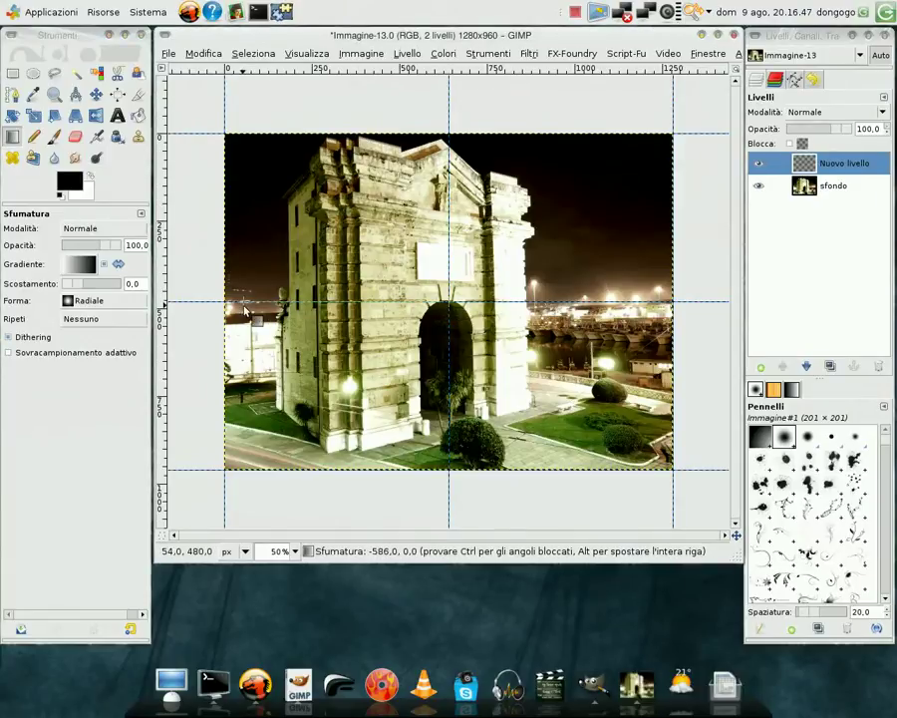
left_click_drag(227, 312, 227, 312)
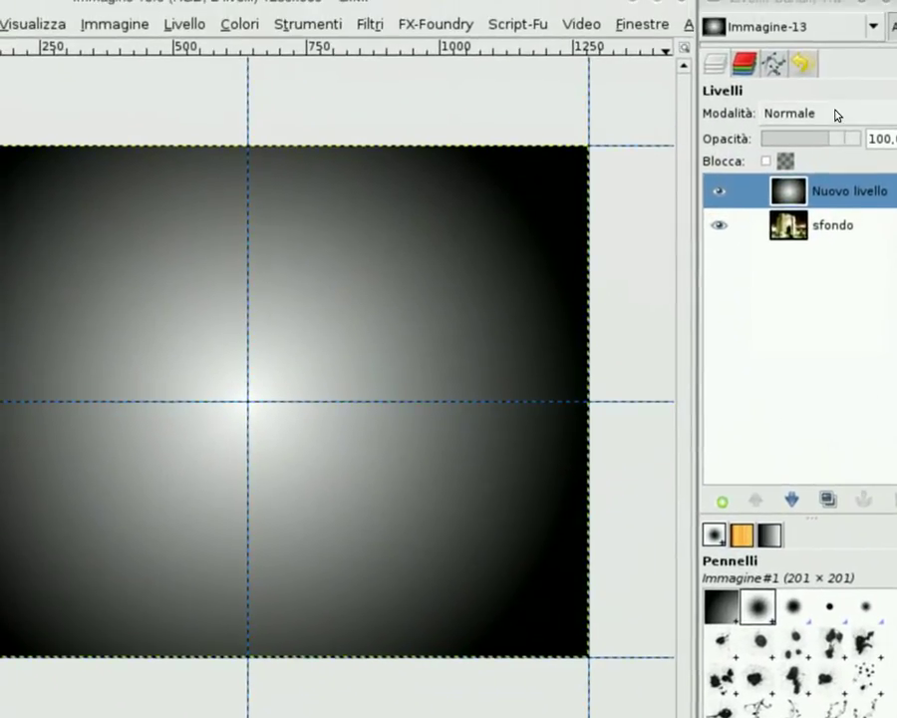
- Set the gradient layer to Sovrapposto (Overlay) mode and duplicate the sfondo layer
left_click(832, 93)
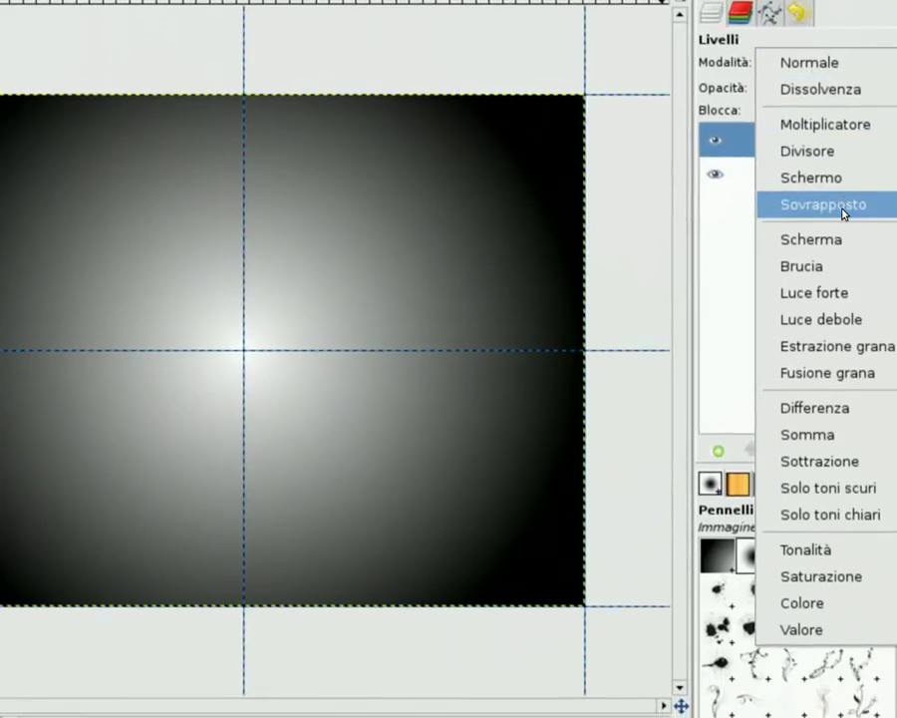
left_click(844, 213)
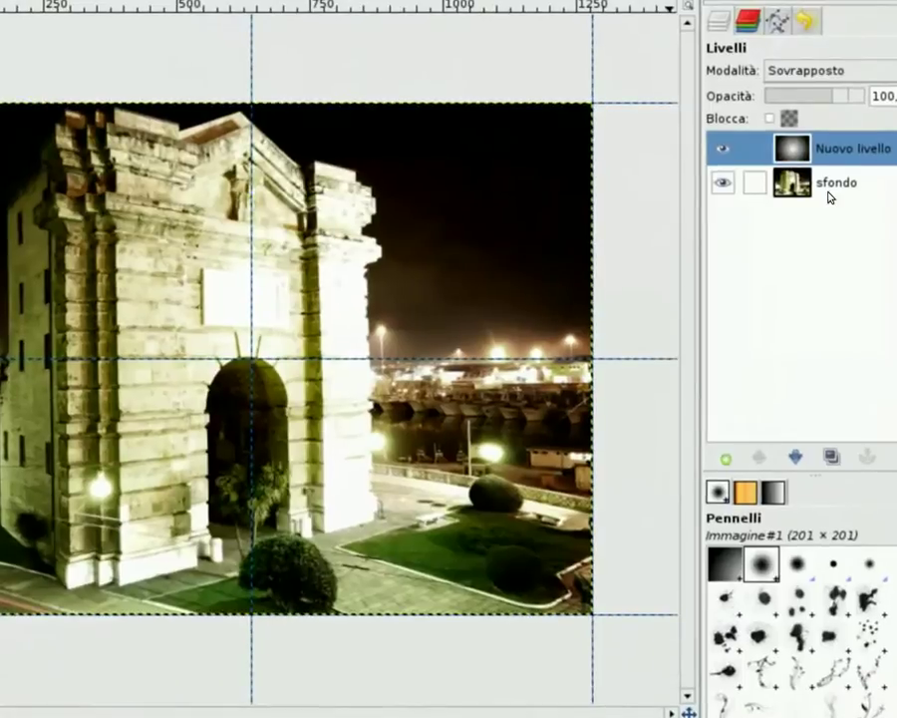
left_click(826, 187)
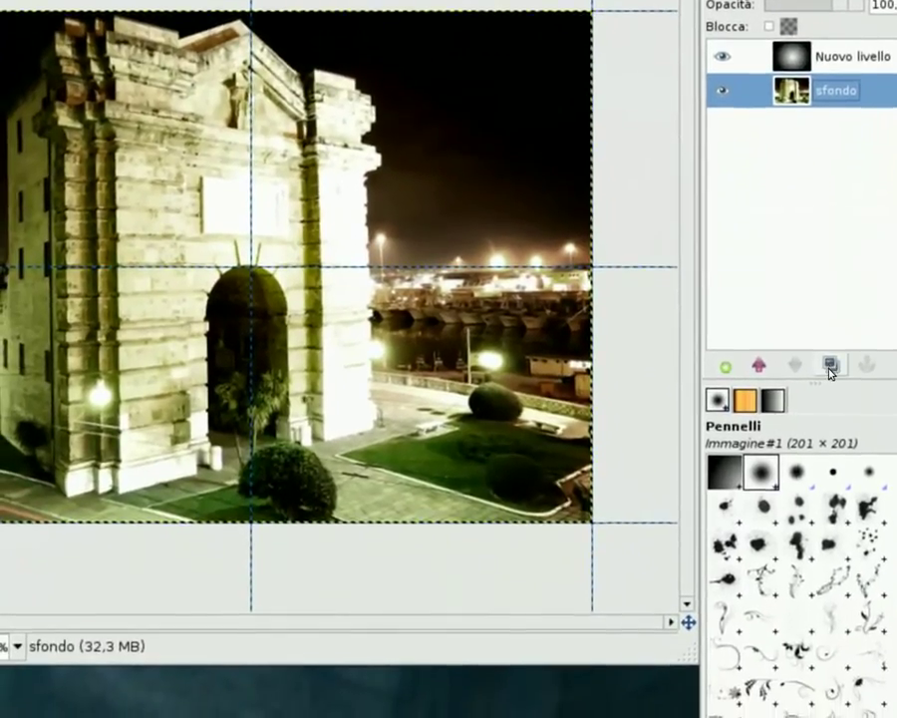
left_click(822, 394)
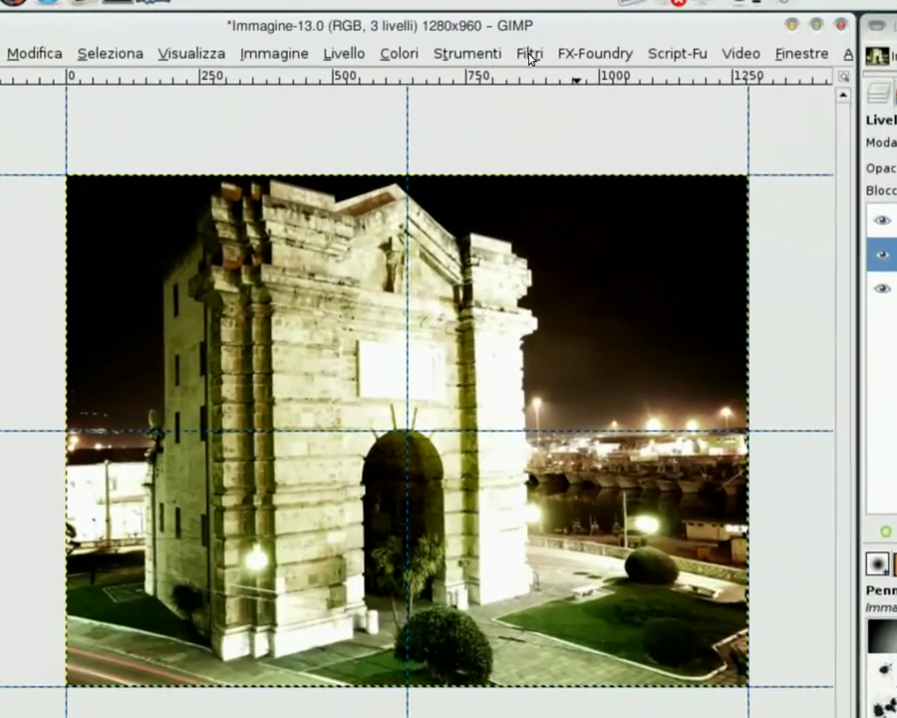
- Apply a Gaussian blur of 20 px horizontal and vertical radius to sfondo-copia
left_click(523, 57)
mouse_move(620, 119)
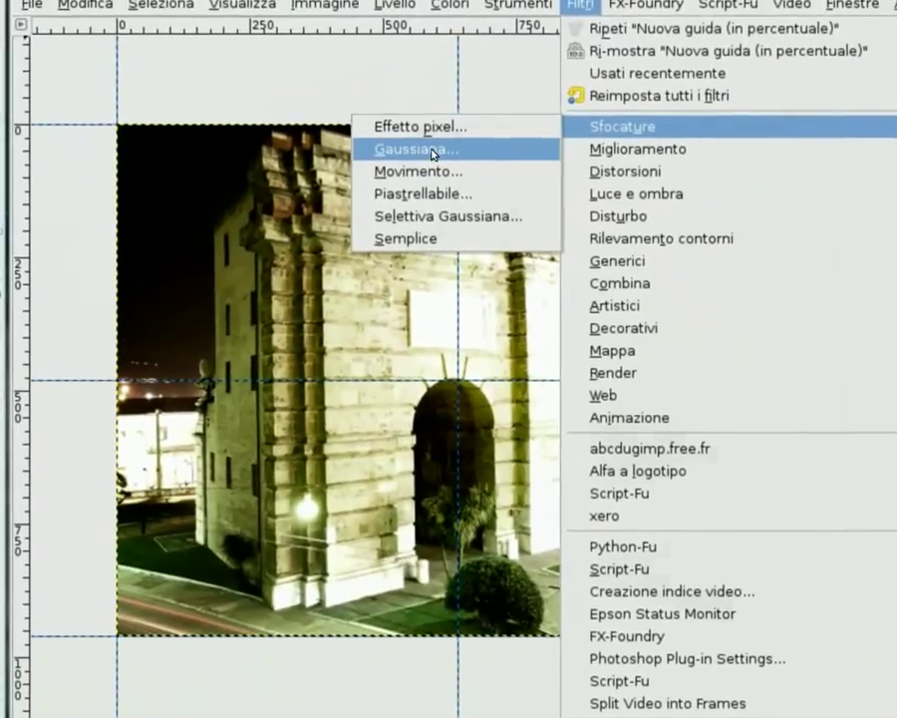
left_click(351, 155)
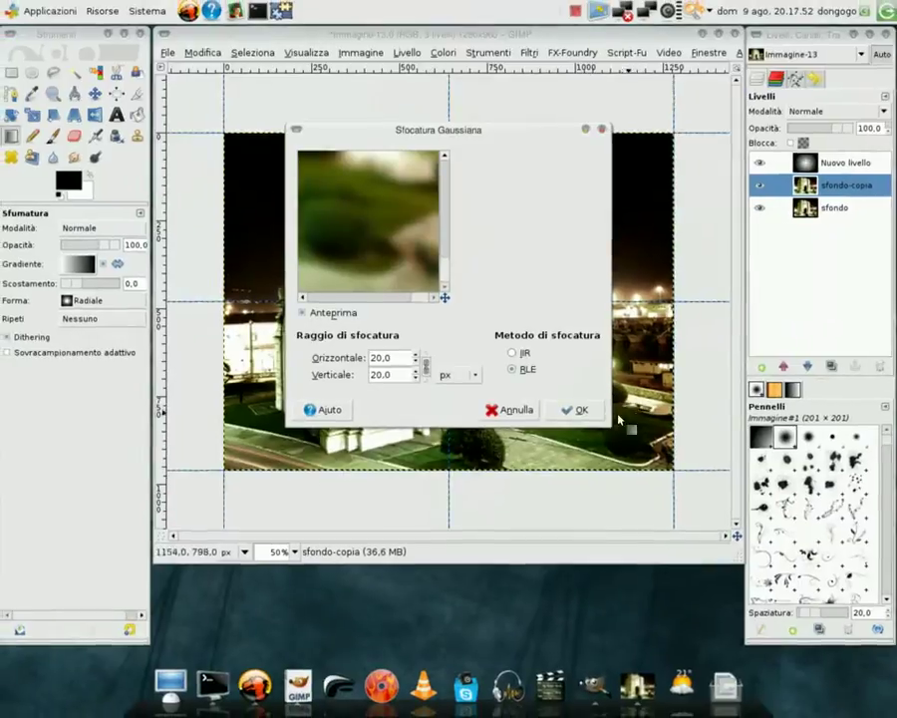
left_click(581, 411)
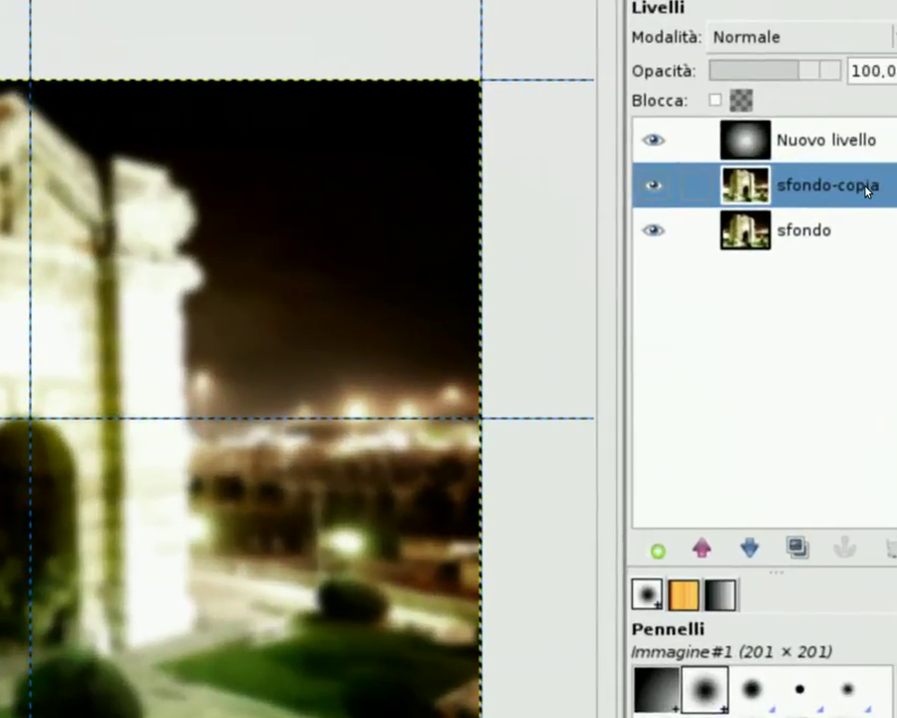
- Add a white (fully opaque) layer mask to sfondo-copia, then select Nuovo livello
right_click(863, 187)
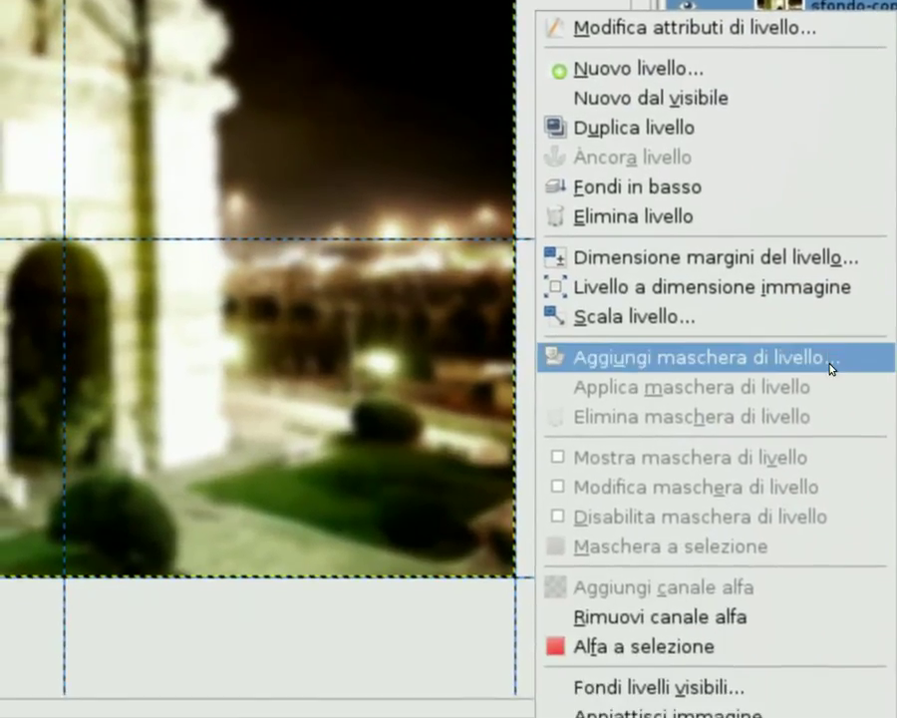
left_click(788, 537)
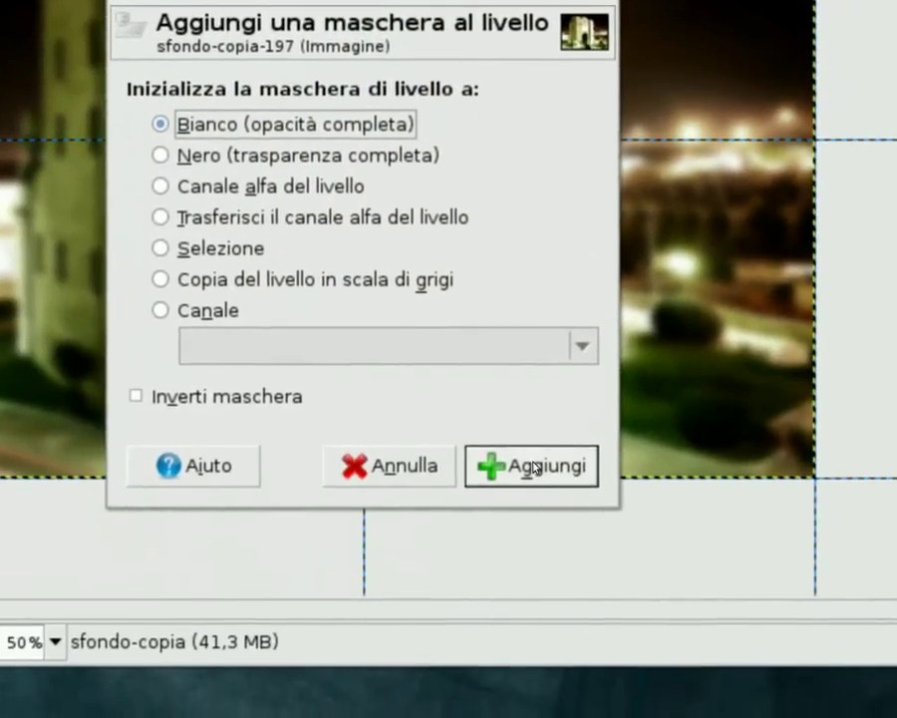
left_click(660, 638)
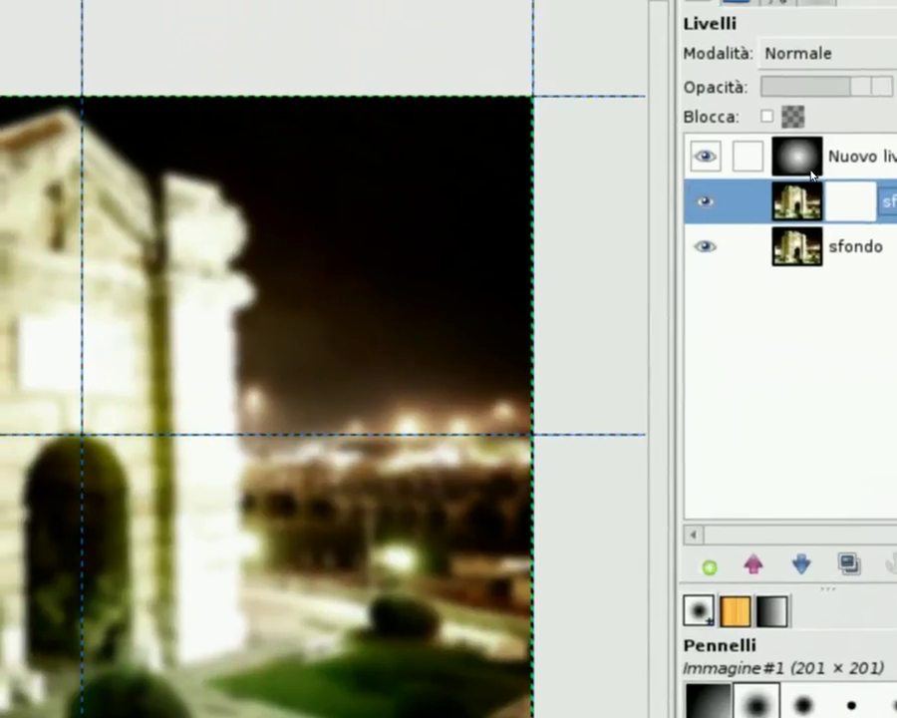
left_click(784, 147)
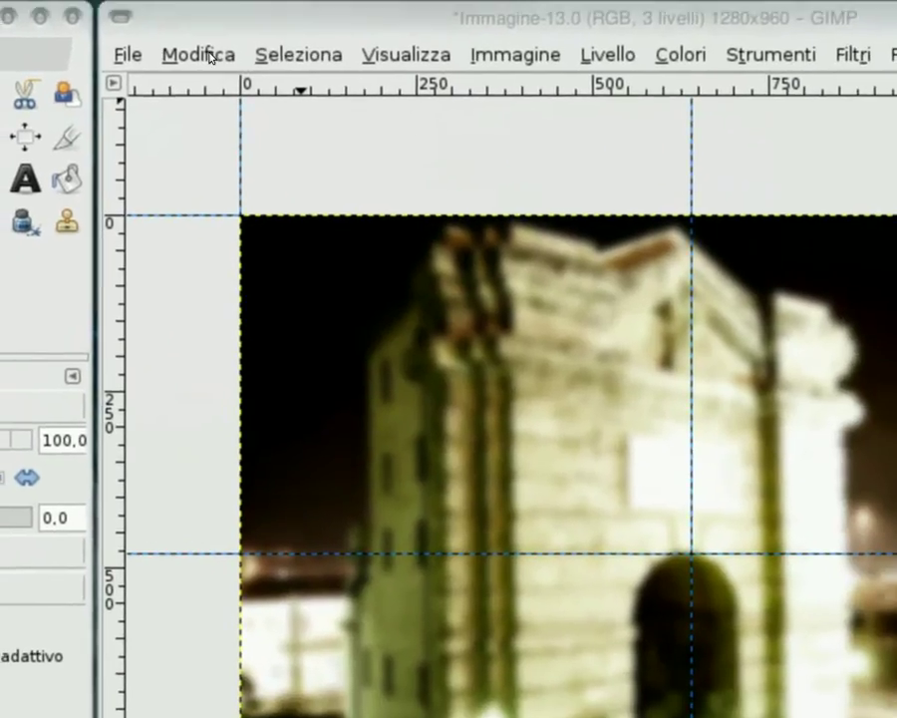
- Copy the radial gradient into the sfondo-copia mask and invert it
left_click(209, 57)
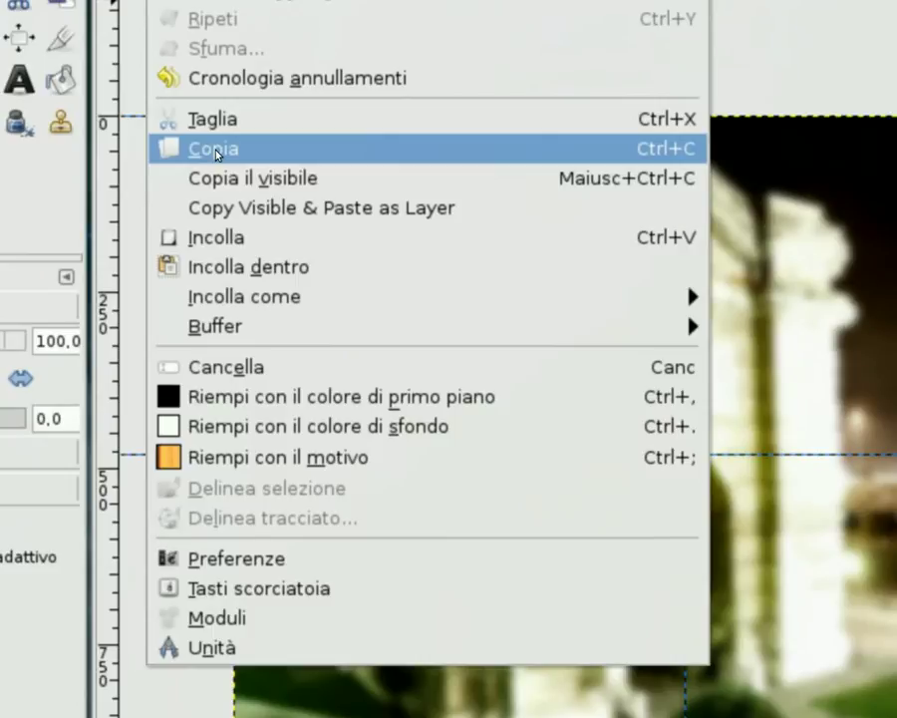
left_click(199, 248)
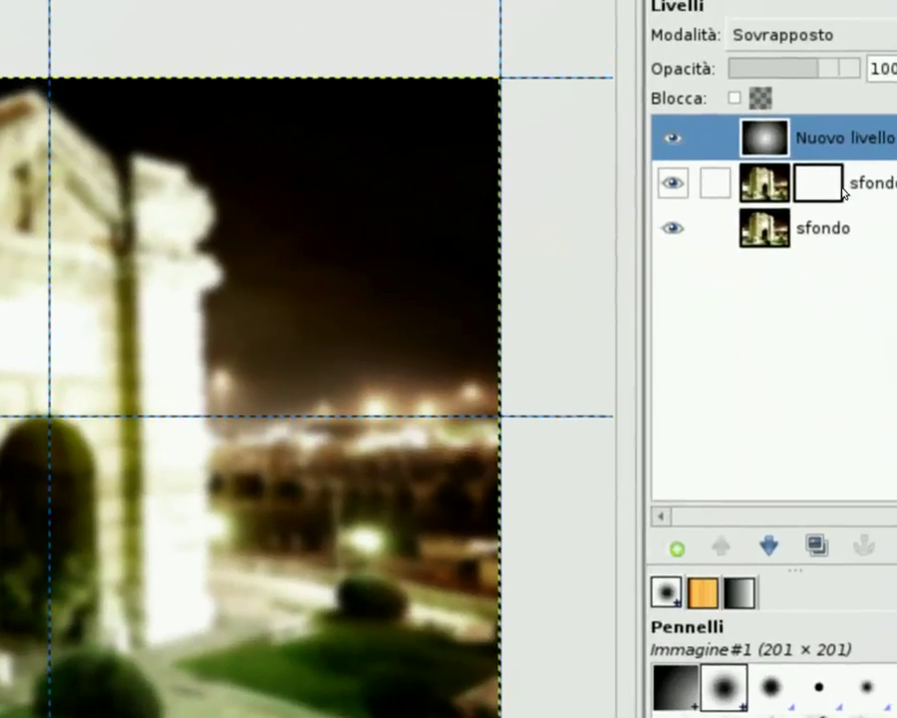
left_click(840, 195)
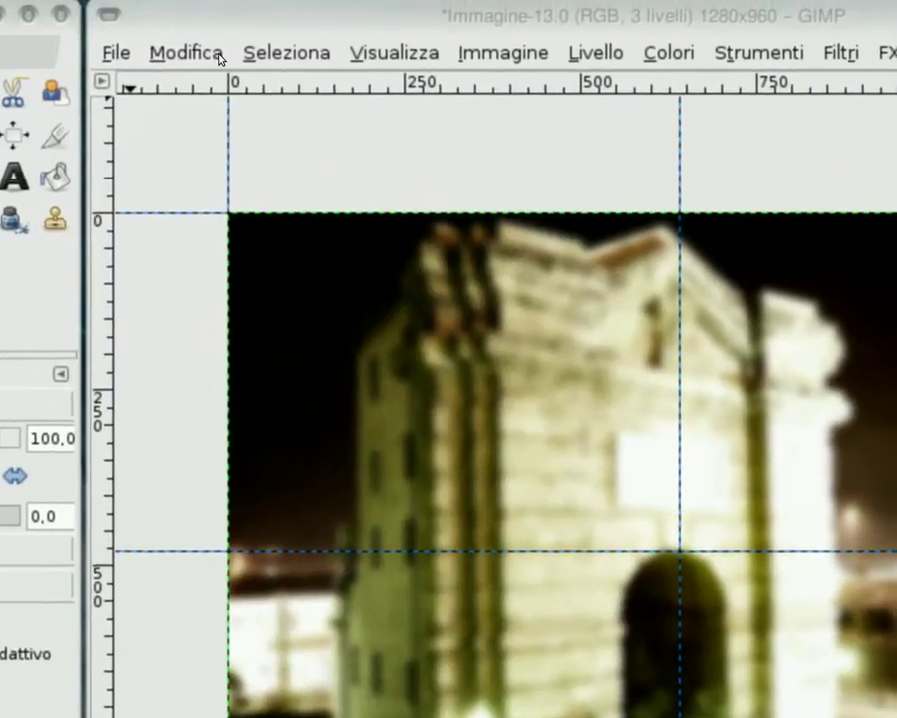
left_click(239, 45)
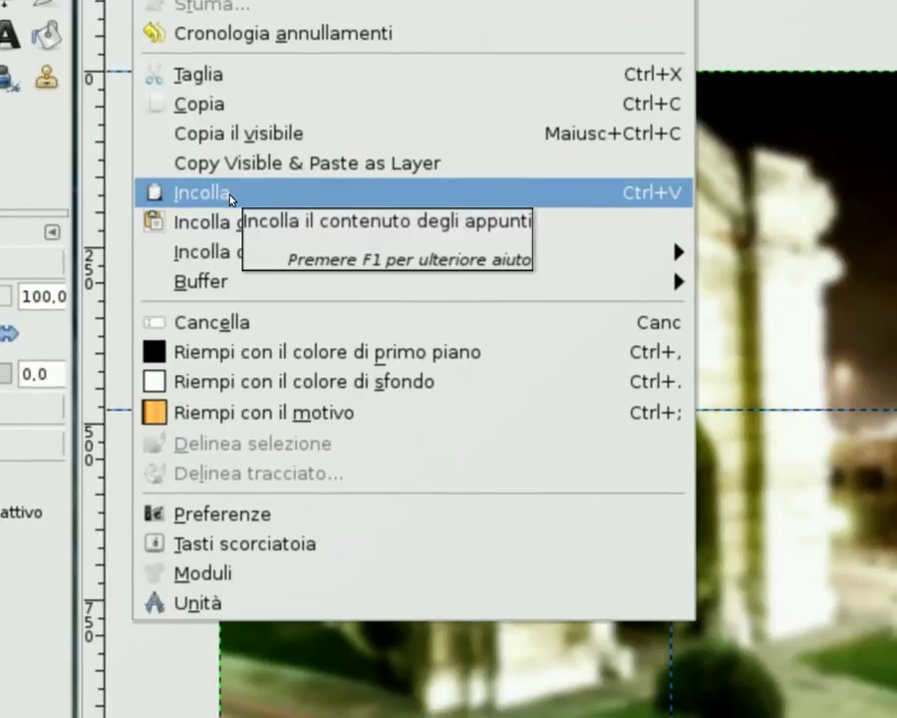
left_click(230, 193)
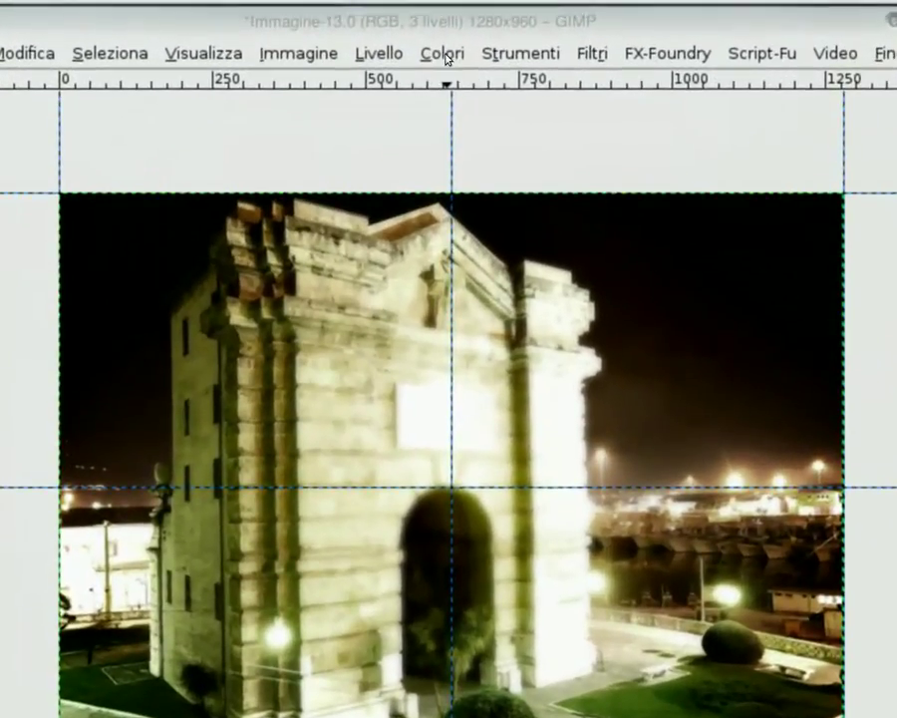
left_click(446, 56)
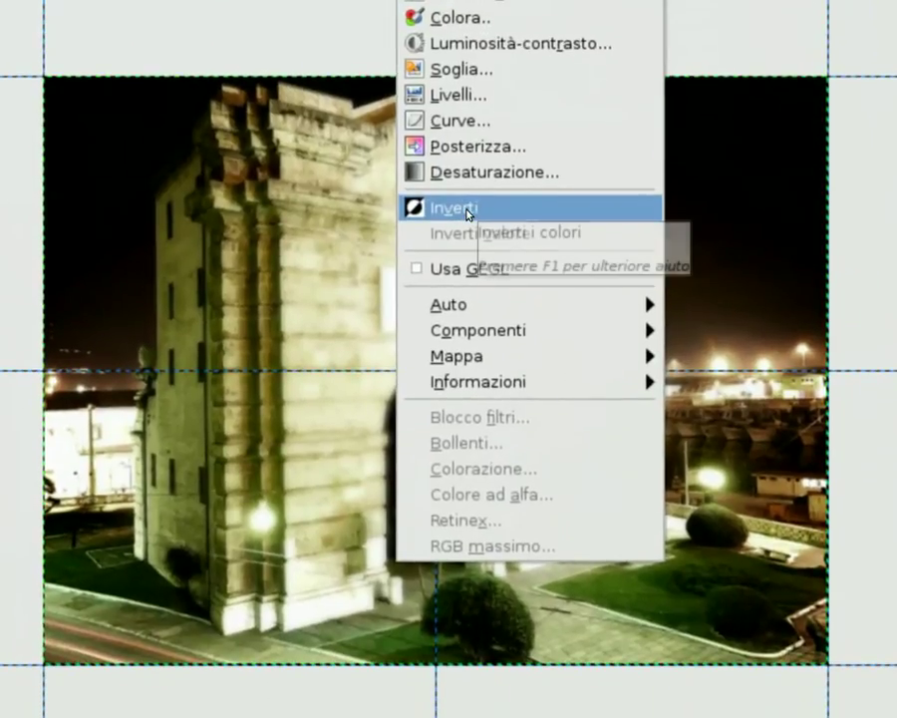
left_click(467, 213)
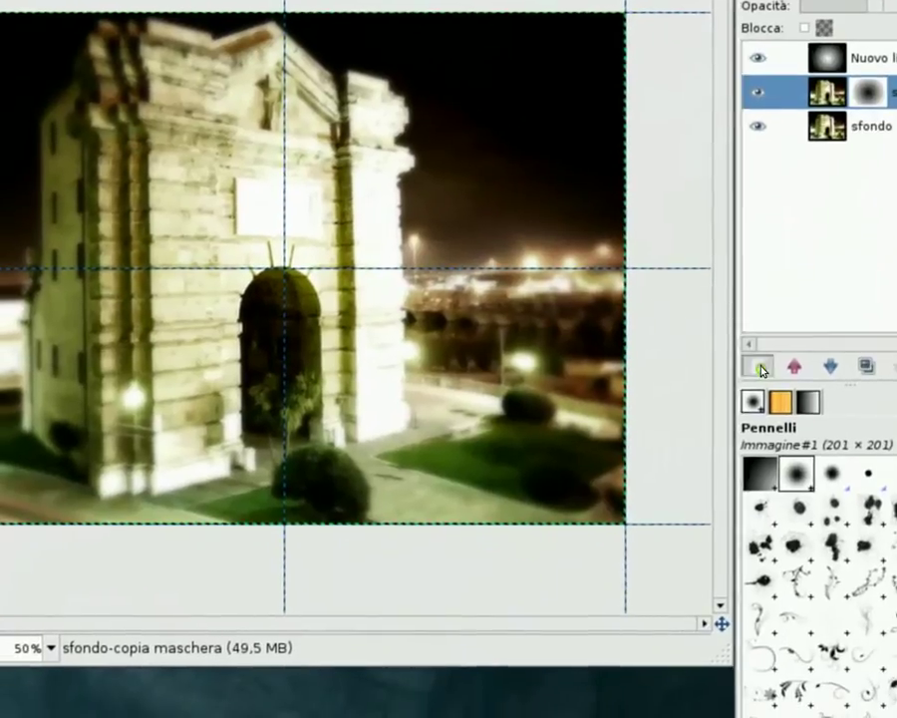
- Add a new transparent layer filled black with Bucket Fill, at 70% opacity
left_click(761, 366)
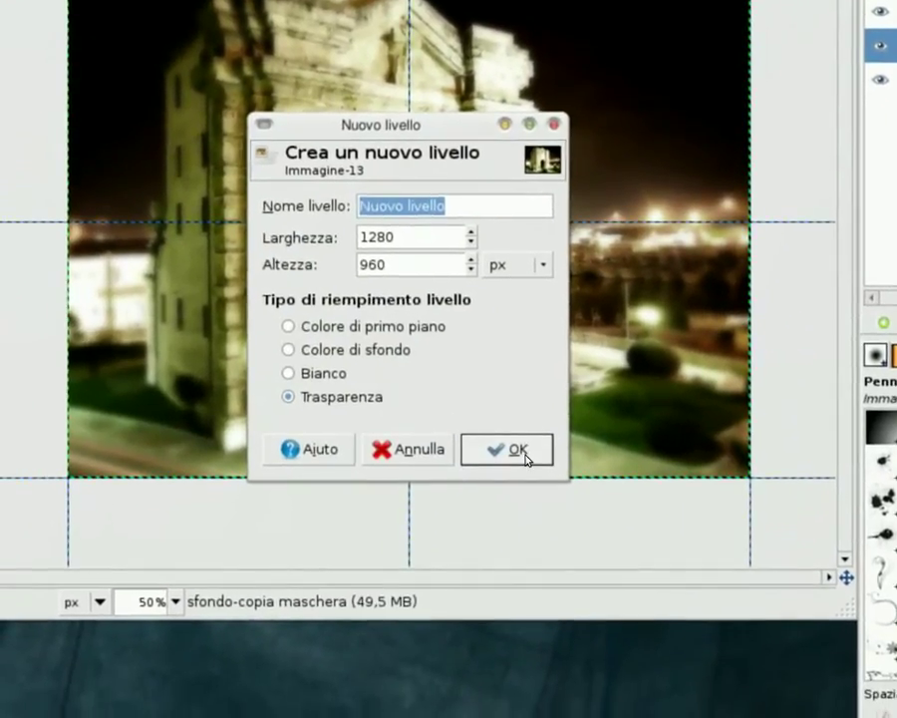
left_click(508, 492)
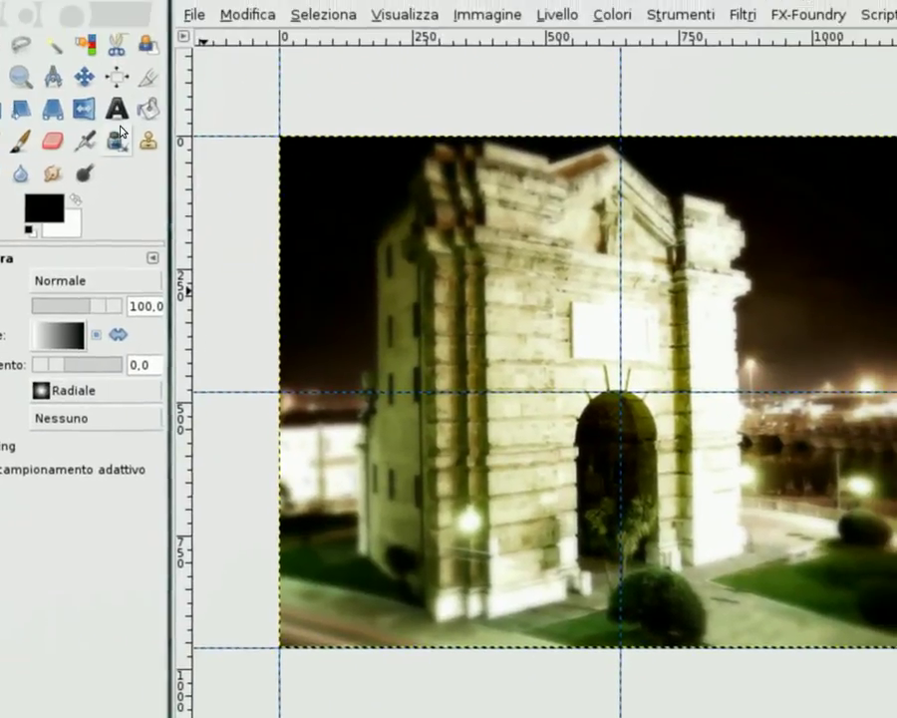
key("shift+b")
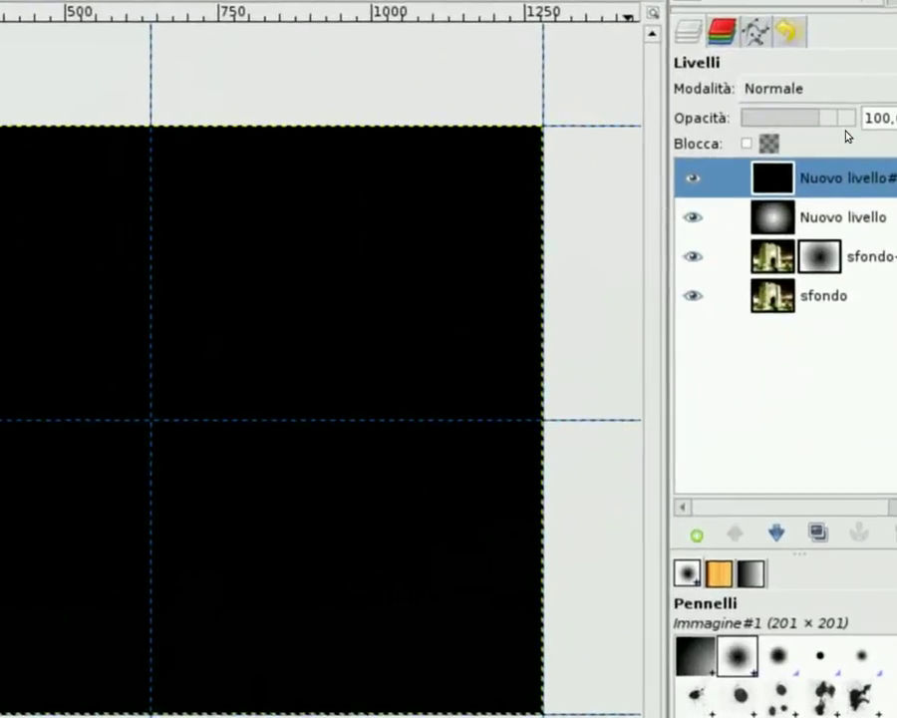
left_click_drag(890, 124, 846, 127)
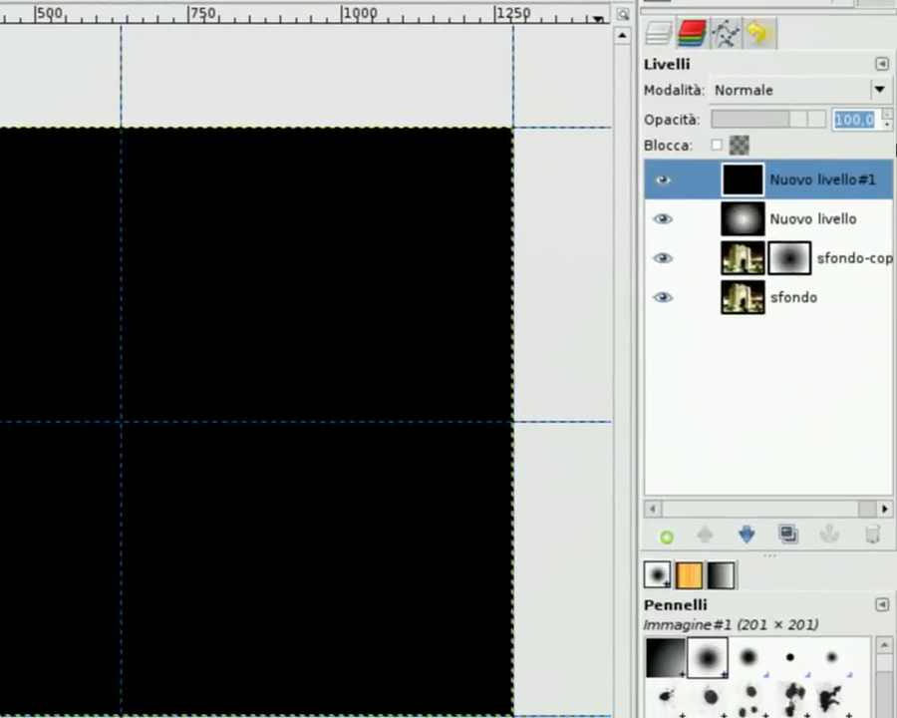
type("70")
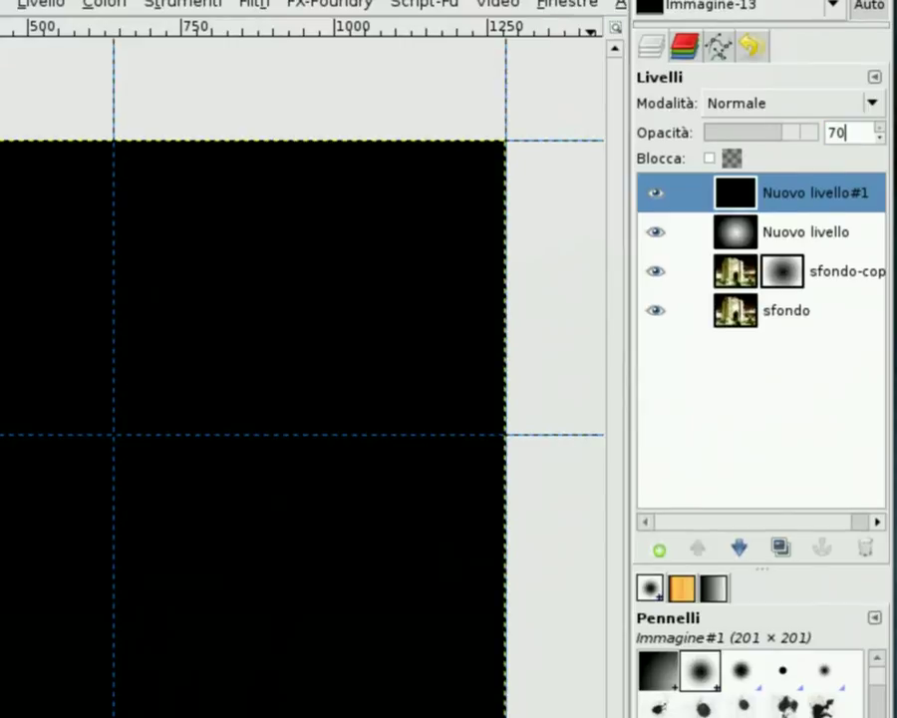
key("Return")
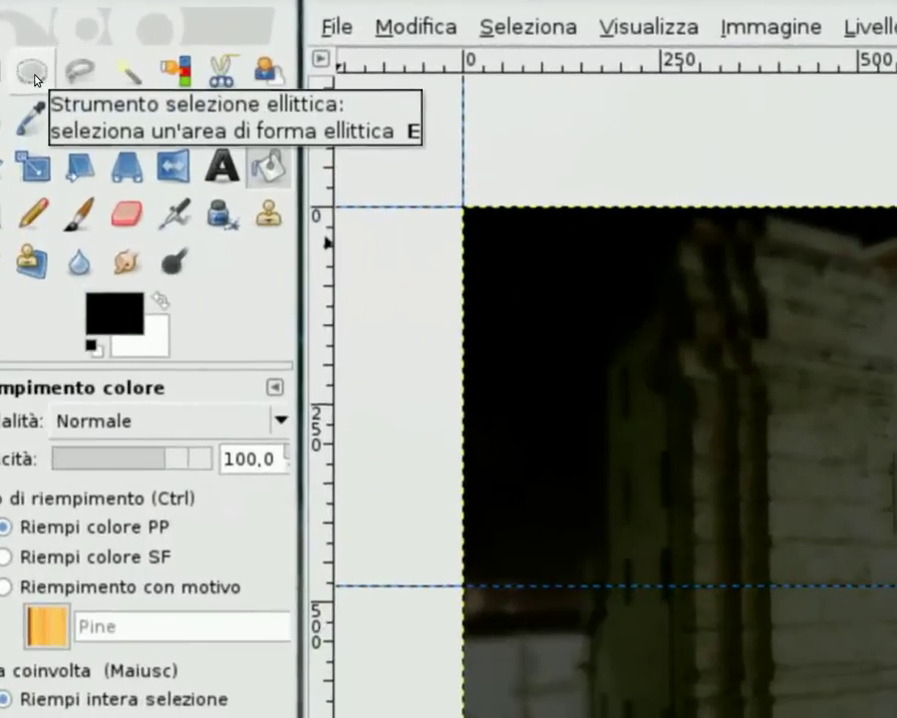
- Draw an oval selection over the photo and blur its Quick Mask with a 200 px Gaussian blur
left_click(35, 79)
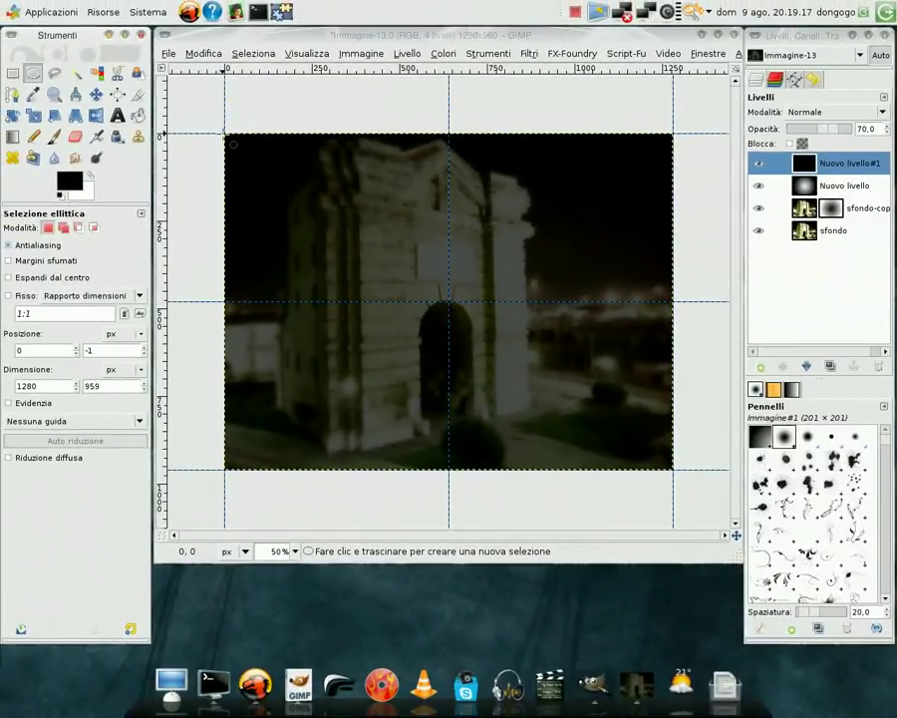
mouse_move(226, 135)
left_mouse_down()
mouse_move(255, 378)
mouse_move(685, 477)
left_mouse_up()
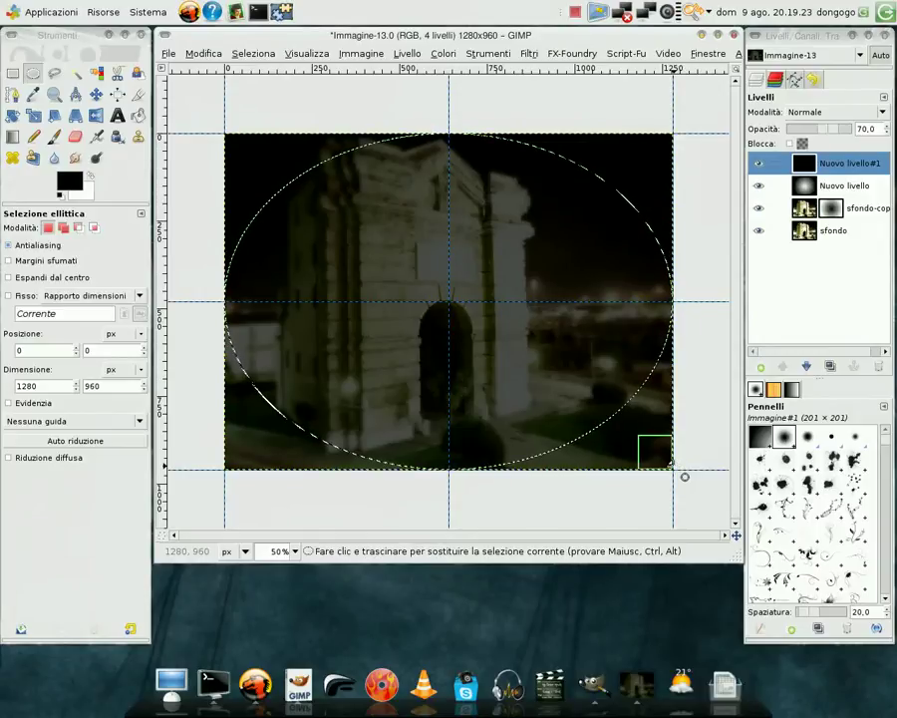
left_click(164, 537)
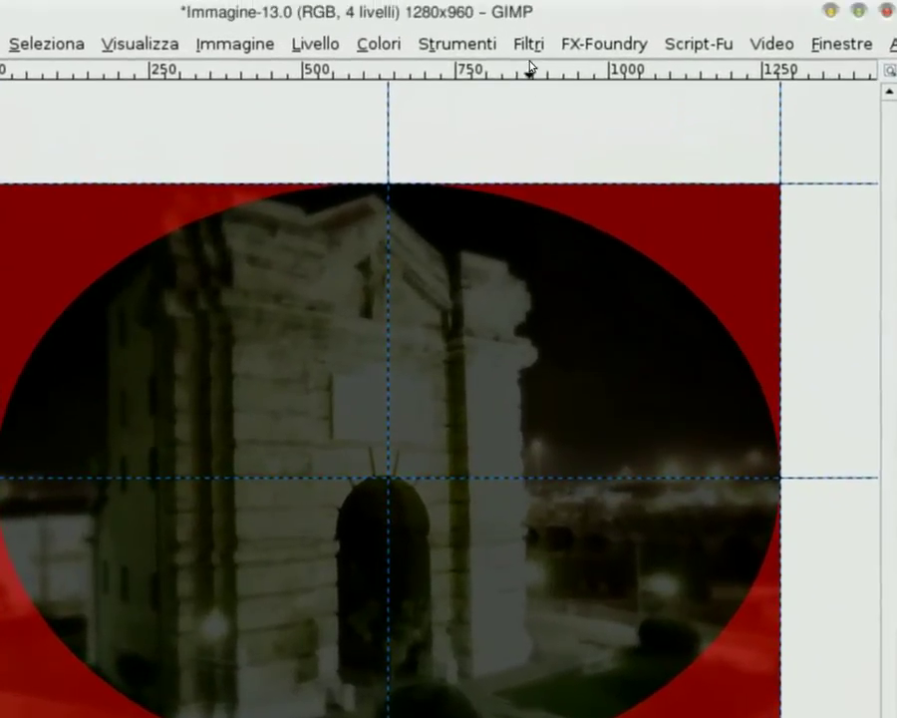
left_click(529, 46)
mouse_move(638, 127)
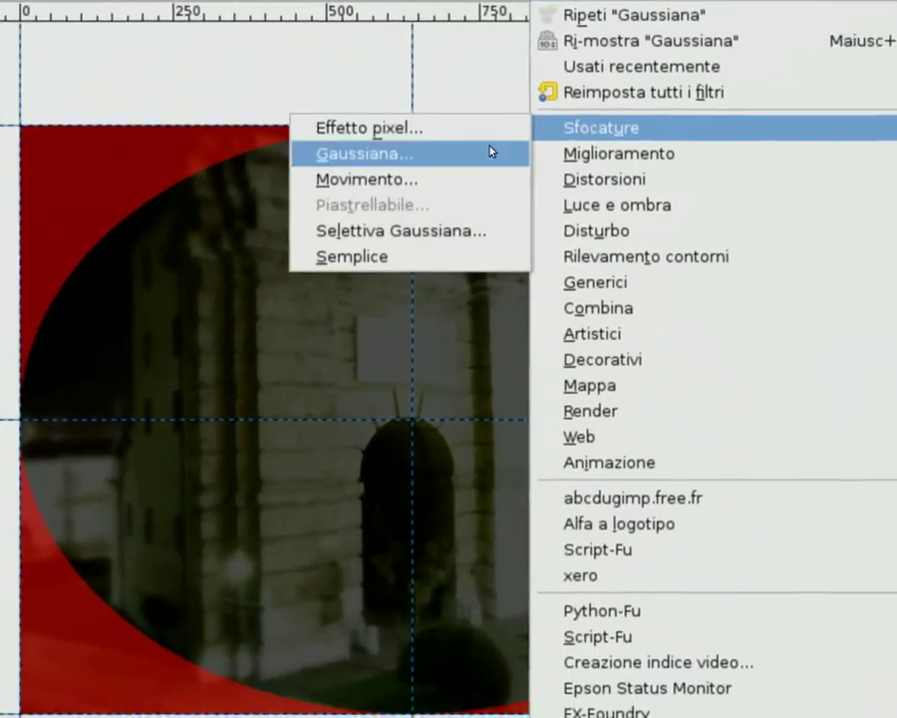
left_click(430, 152)
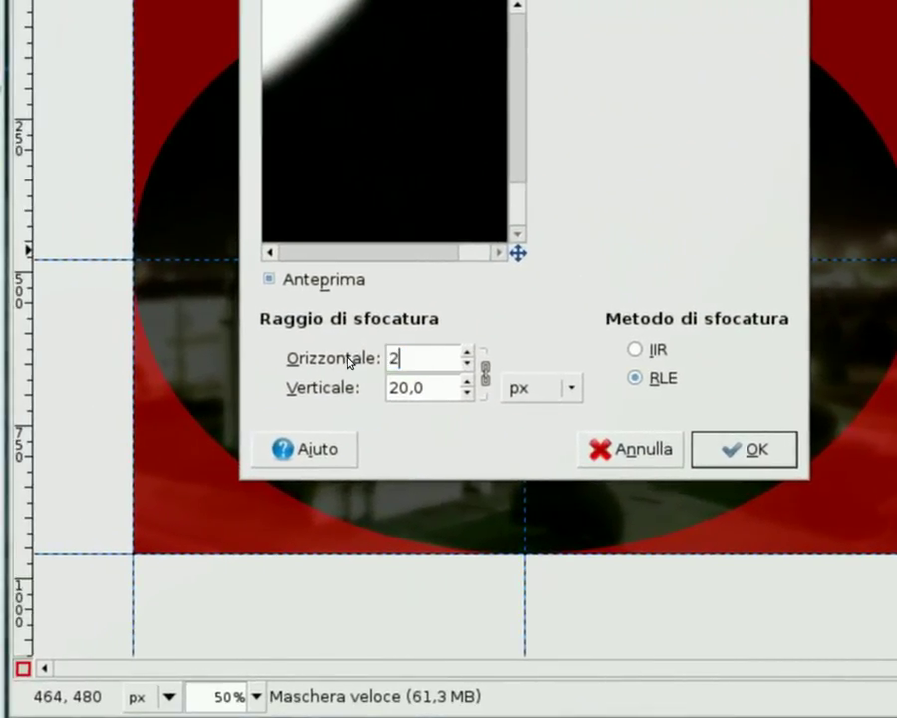
type("200")
key("Tab")
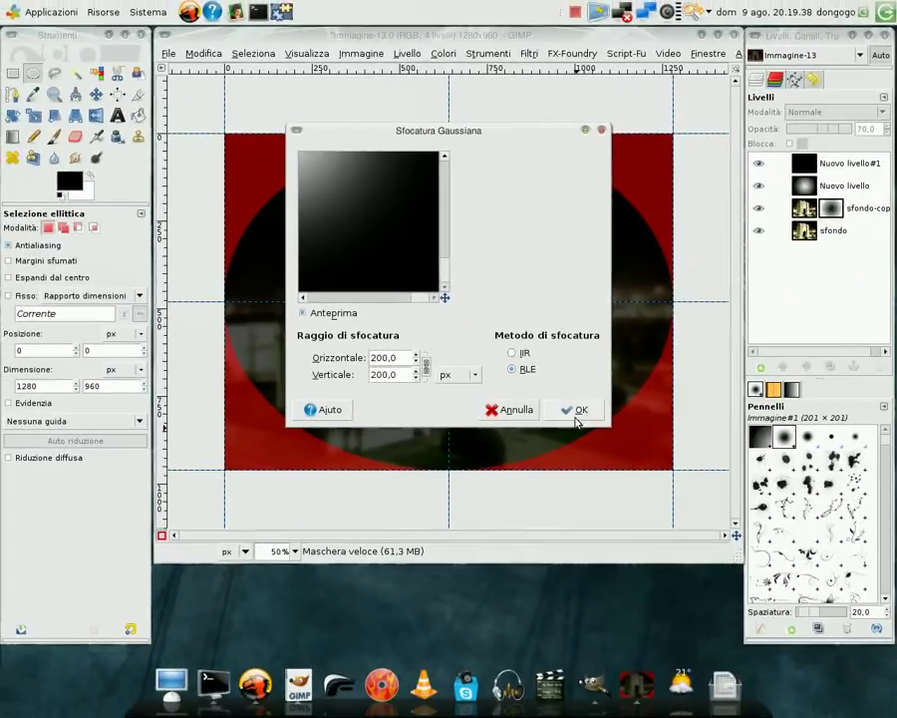
left_click(575, 414)
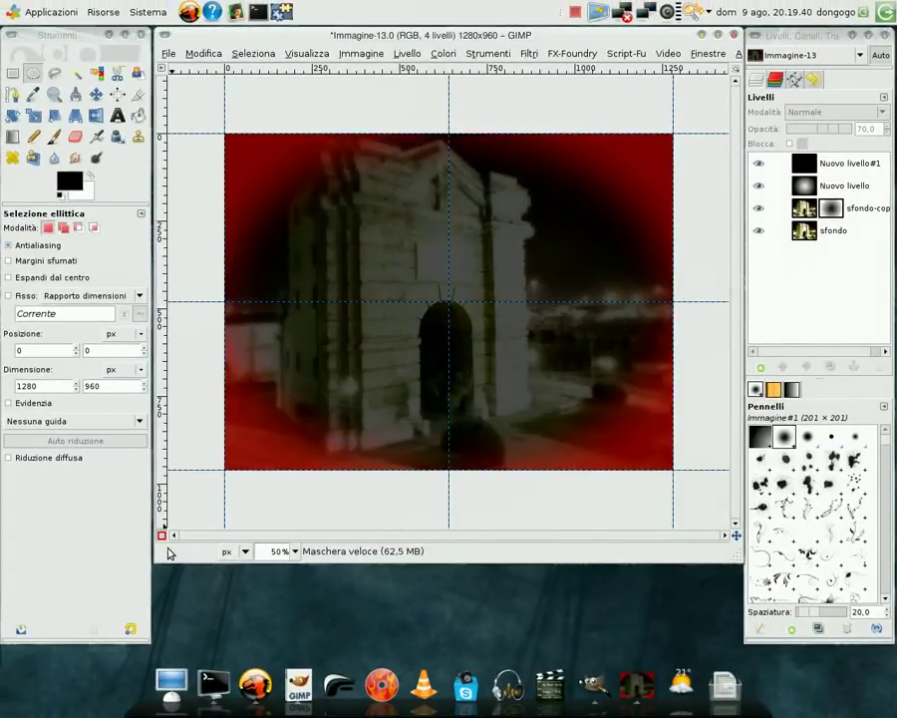
- Turn the blurred mask into a feathered selection, clear that oval from the black layer, and deselect
left_click(162, 536)
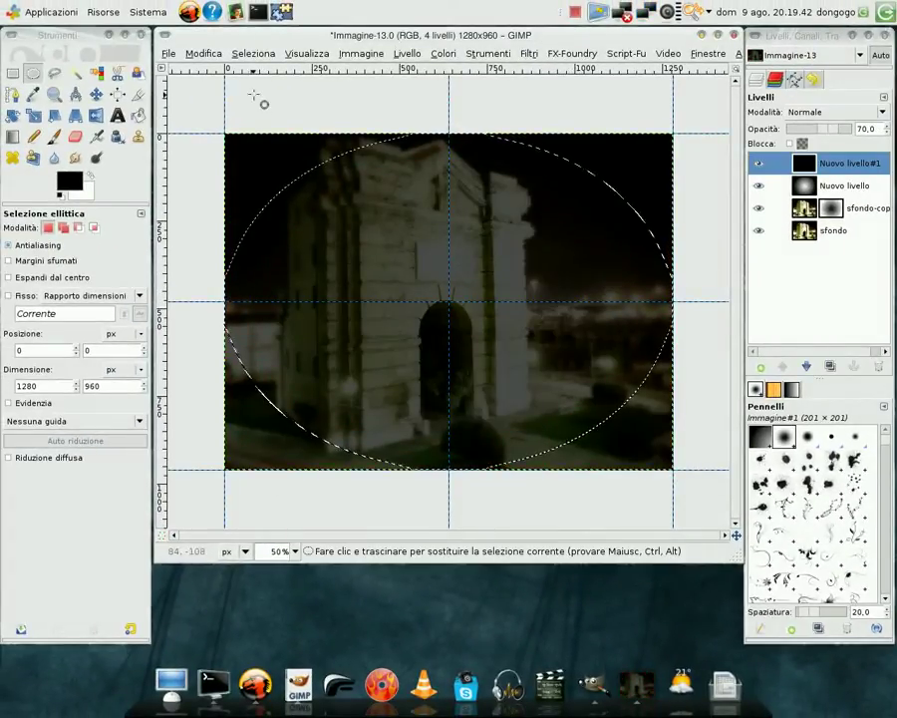
left_click(204, 53)
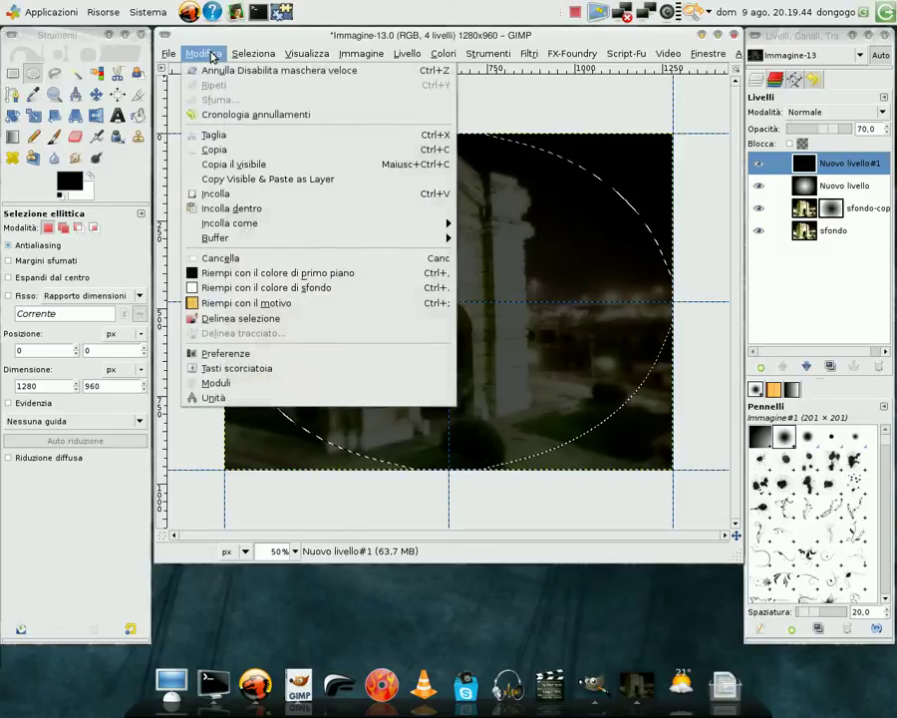
left_click(236, 261)
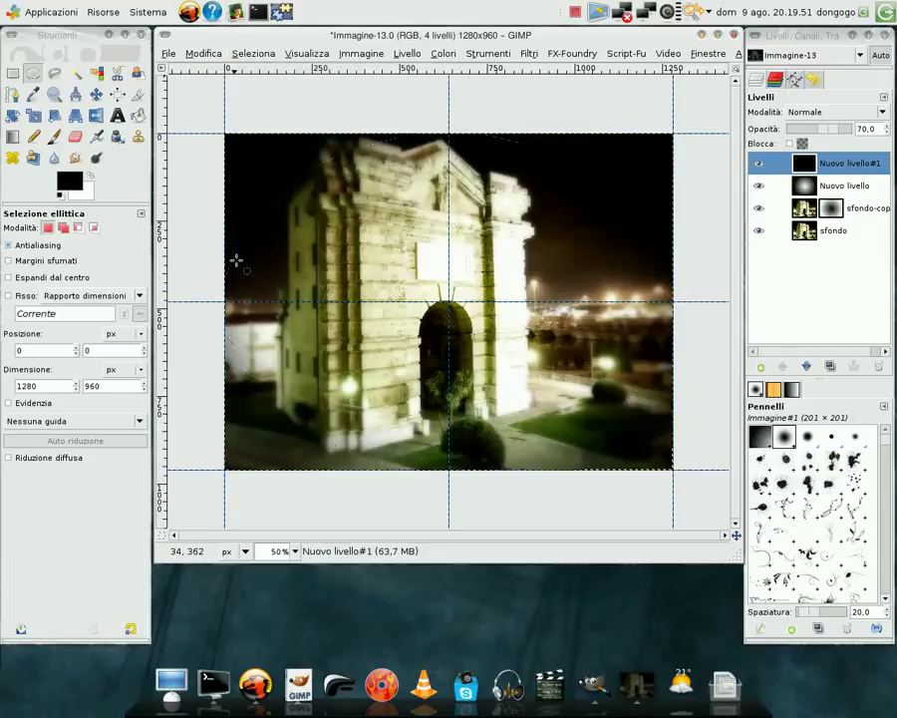
left_click(253, 53)
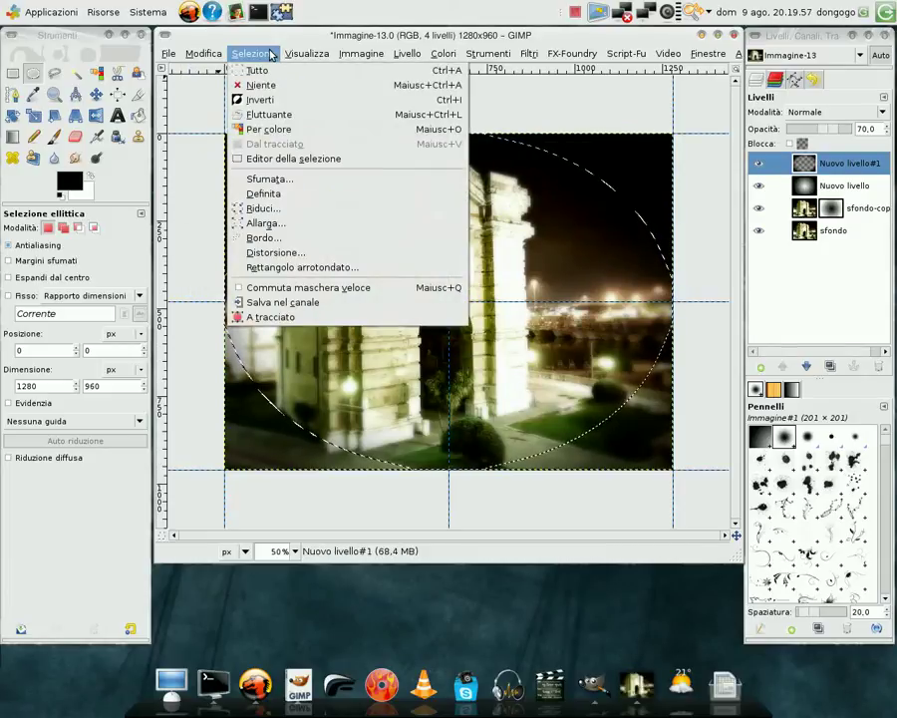
left_click(265, 87)
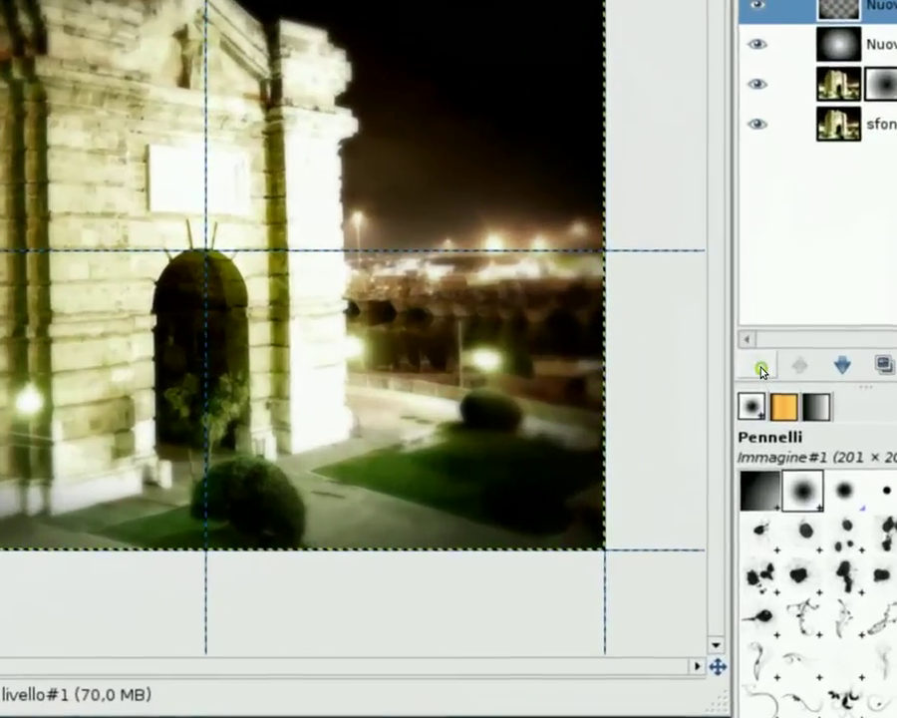
- Add a transparent layer and select a full-width band across the middle of the photo
left_click(756, 367)
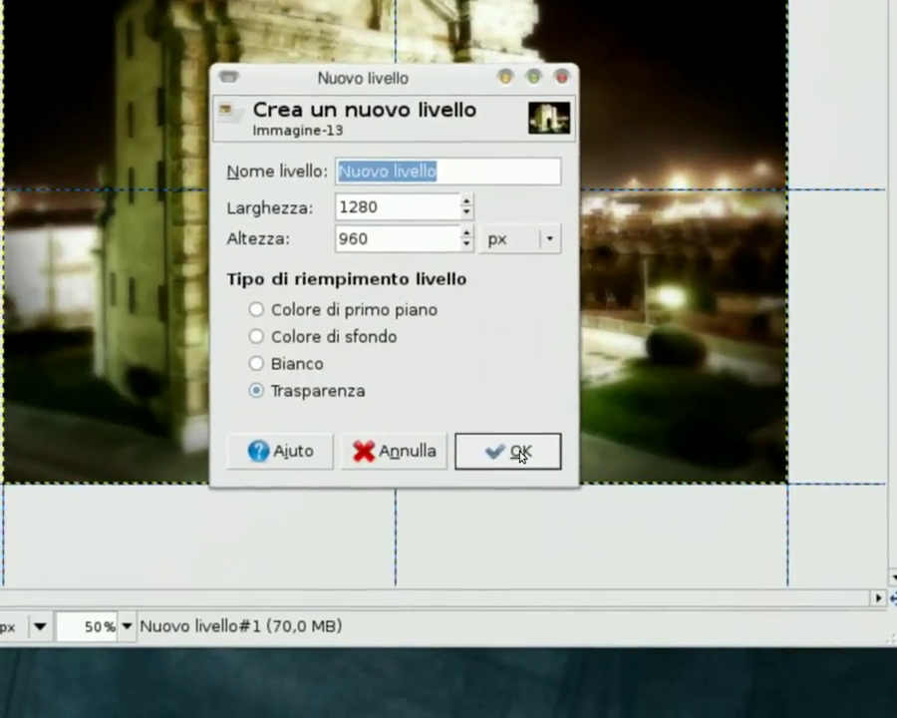
left_click(520, 454)
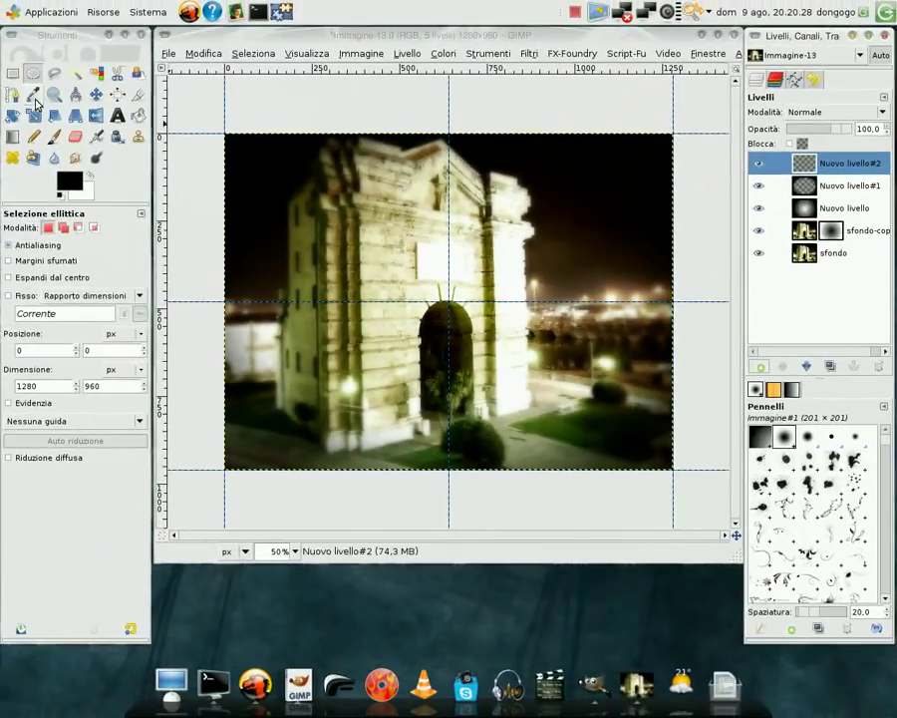
left_click(12, 73)
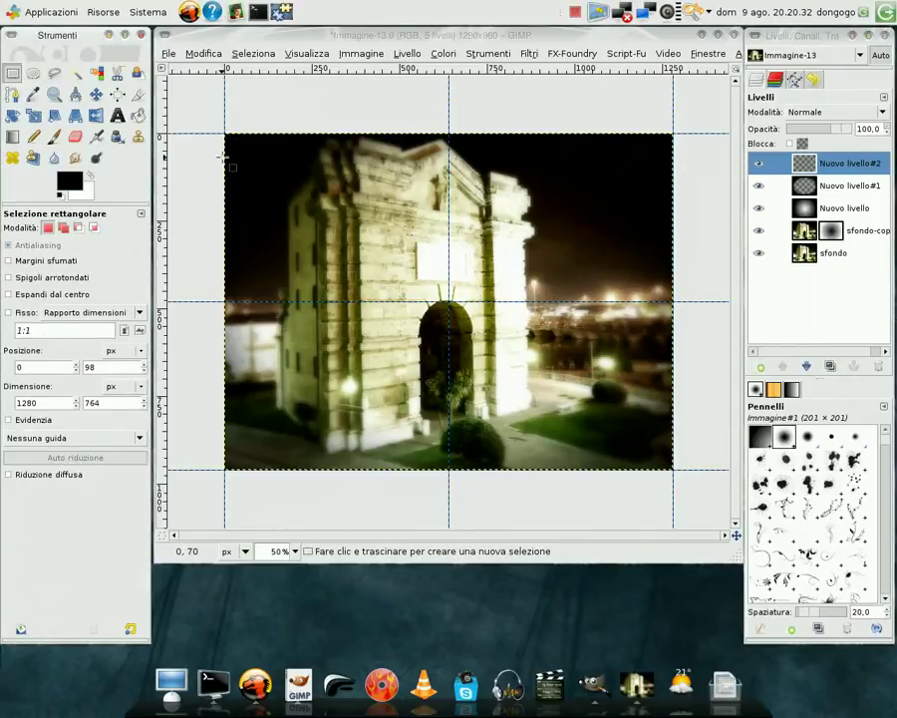
left_click_drag(225, 162, 671, 421)
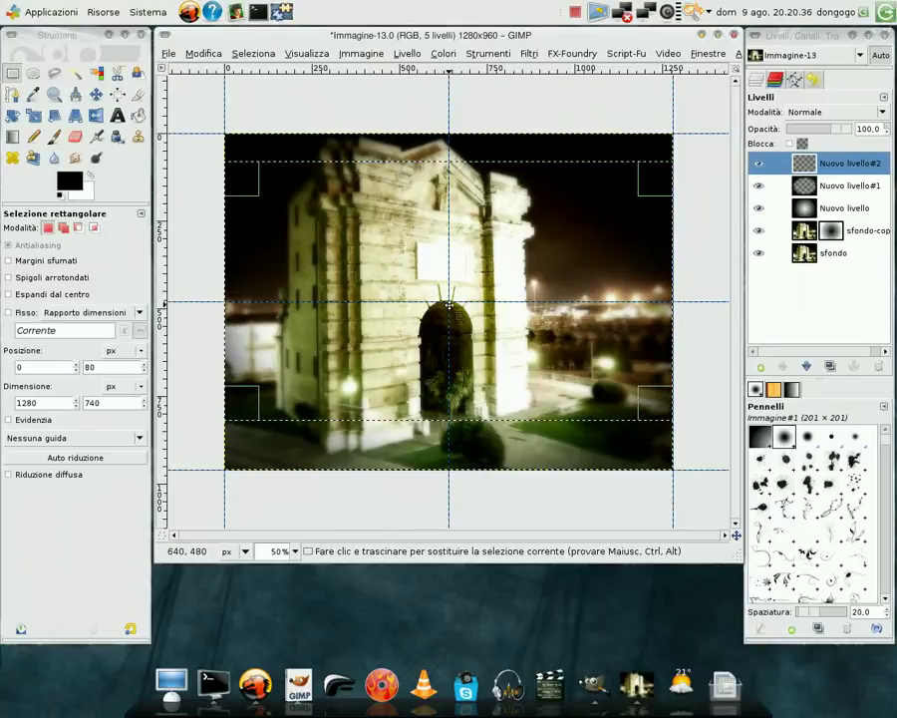
left_click_drag(449, 305, 453, 313)
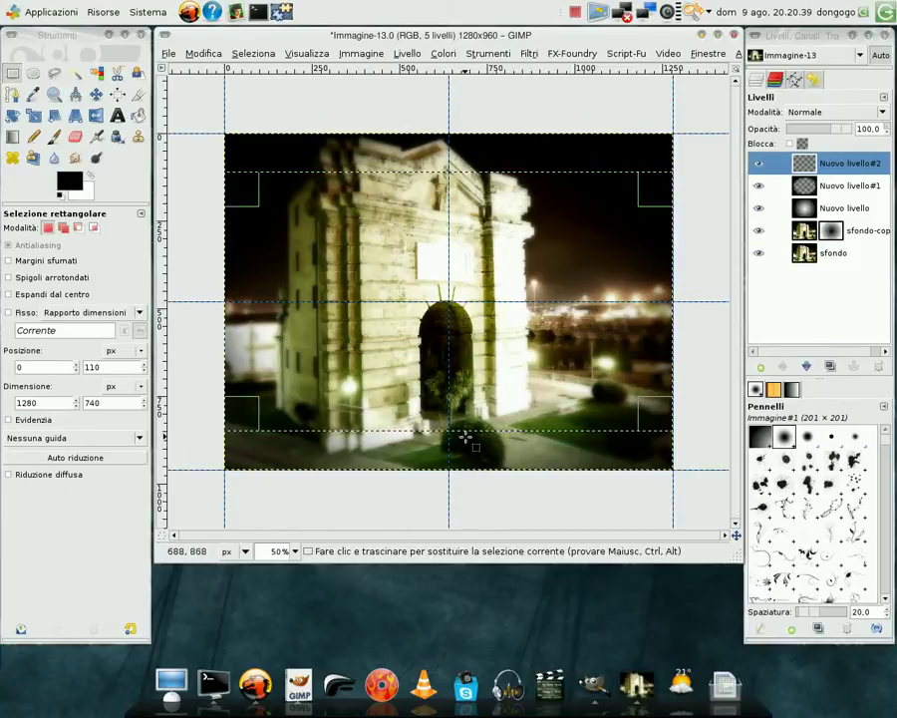
left_click_drag(462, 428, 467, 438)
left_click_drag(444, 350, 464, 313)
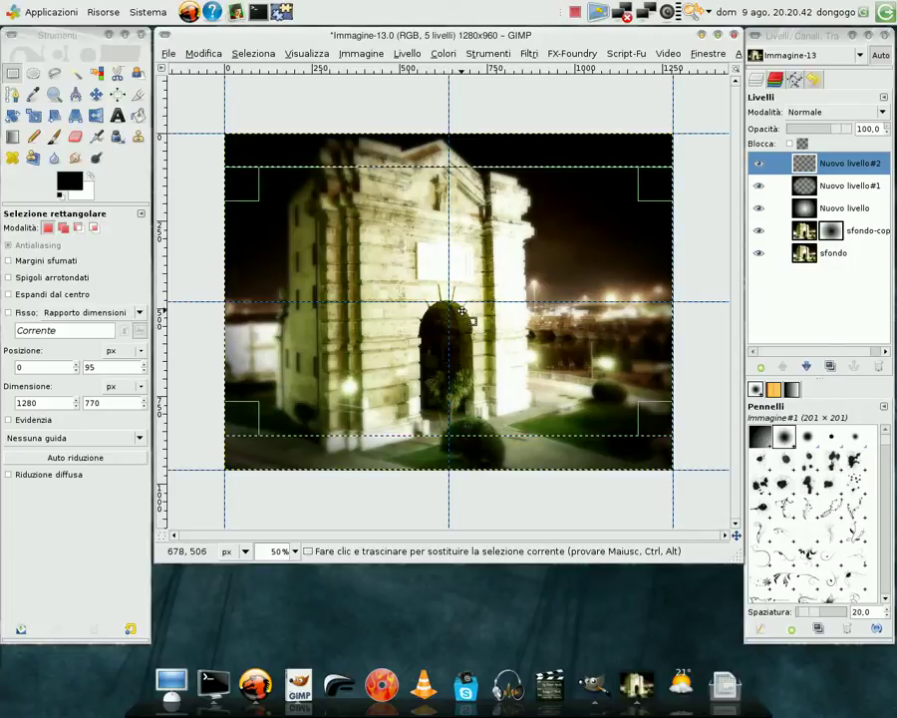
- Invert the band selection, fill the top and bottom strips with black, and deselect
left_click(137, 116)
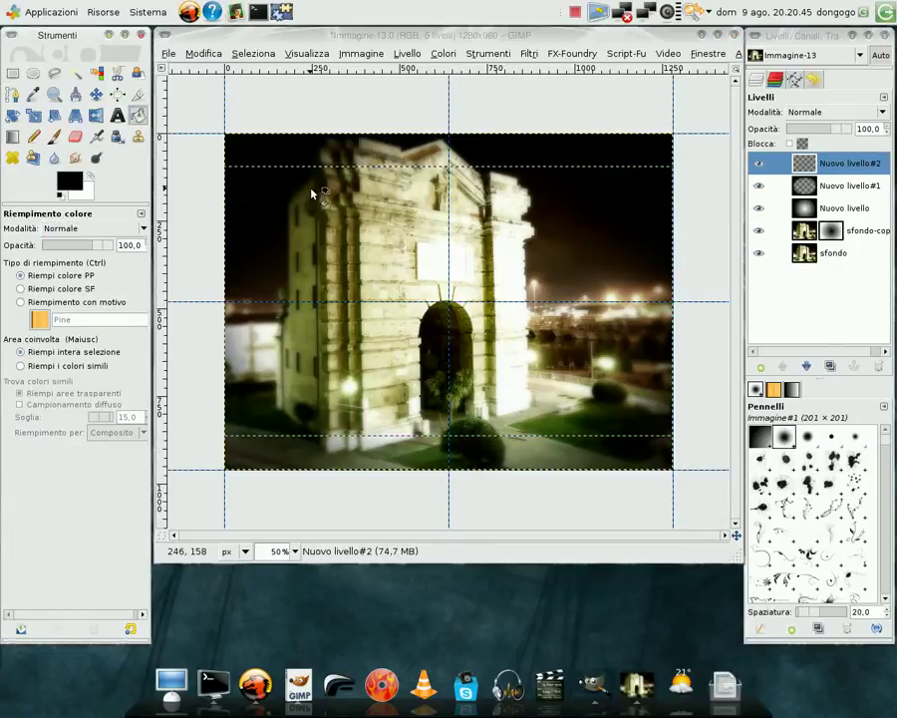
left_click(253, 53)
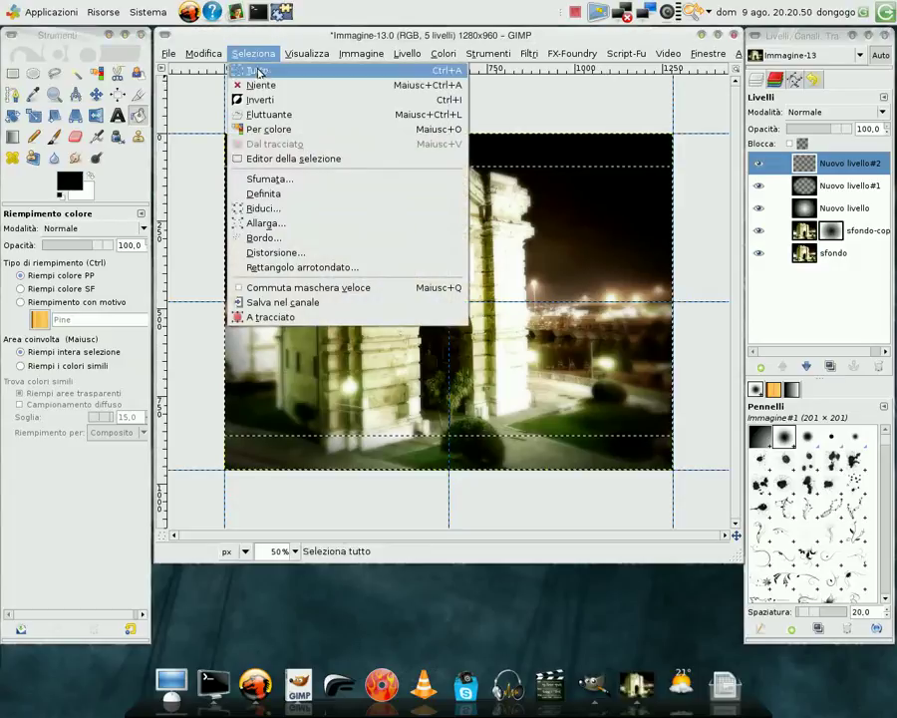
left_click(261, 100)
left_click(403, 154)
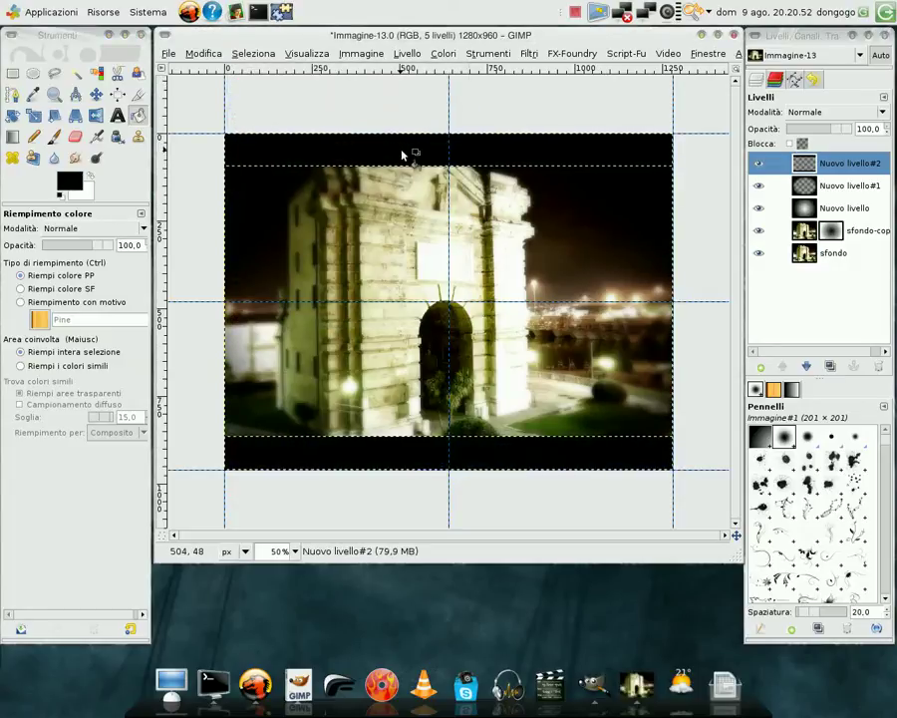
left_click(253, 53)
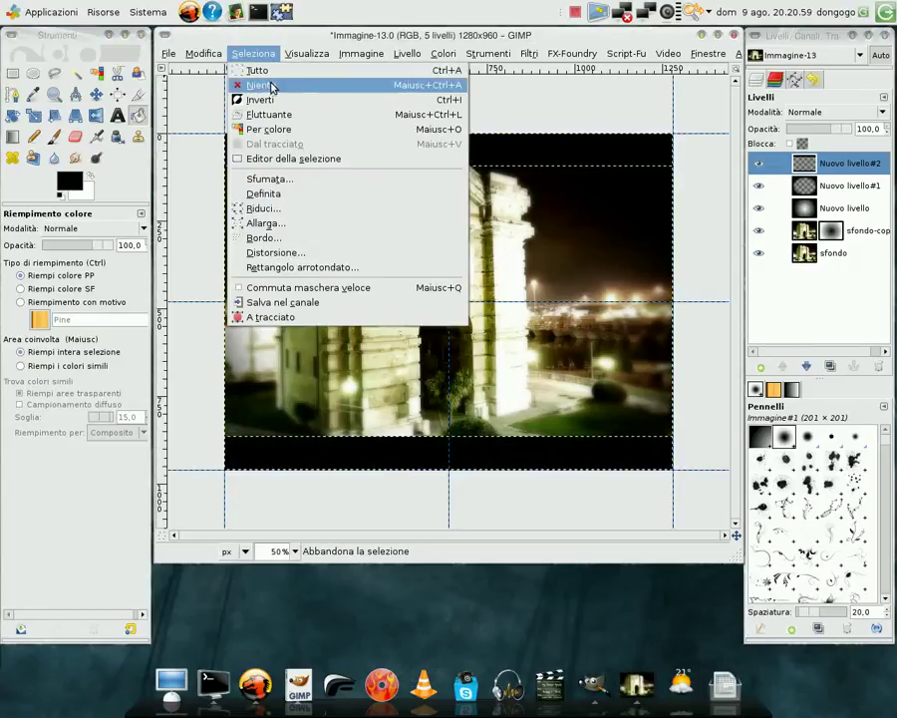
left_click(264, 84)
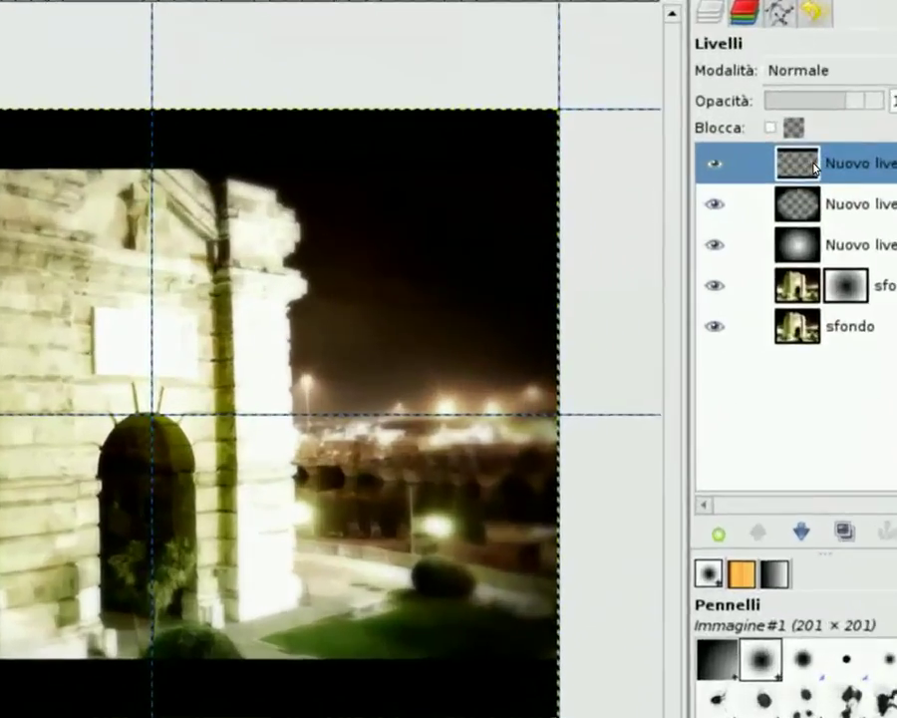
- Flatten all layers into a single sfondo layer and remove every guide with Rimuovi tutte le guide
right_click(814, 168)
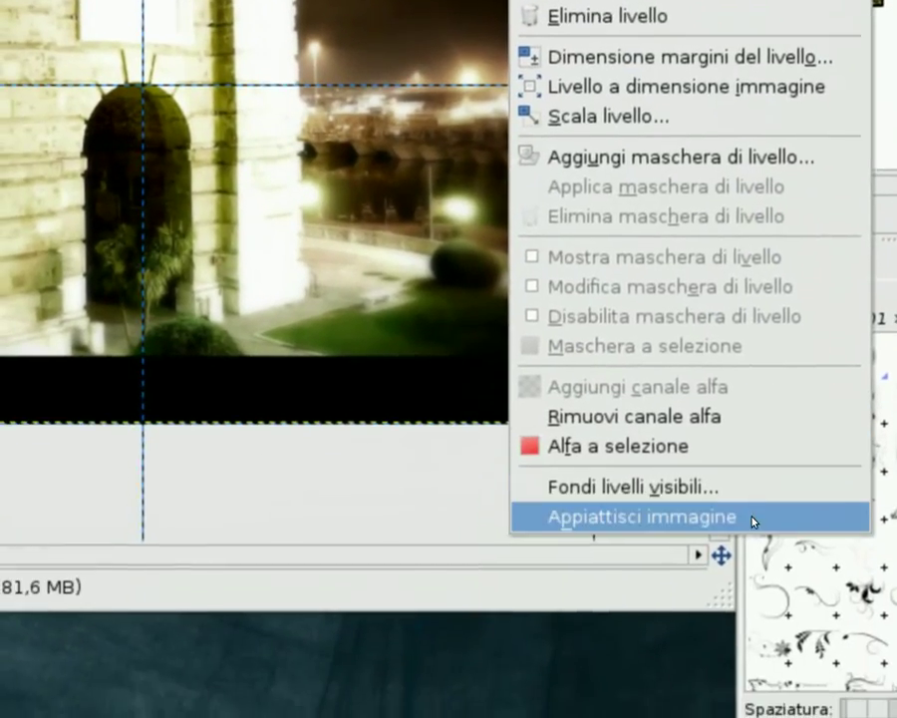
left_click(755, 614)
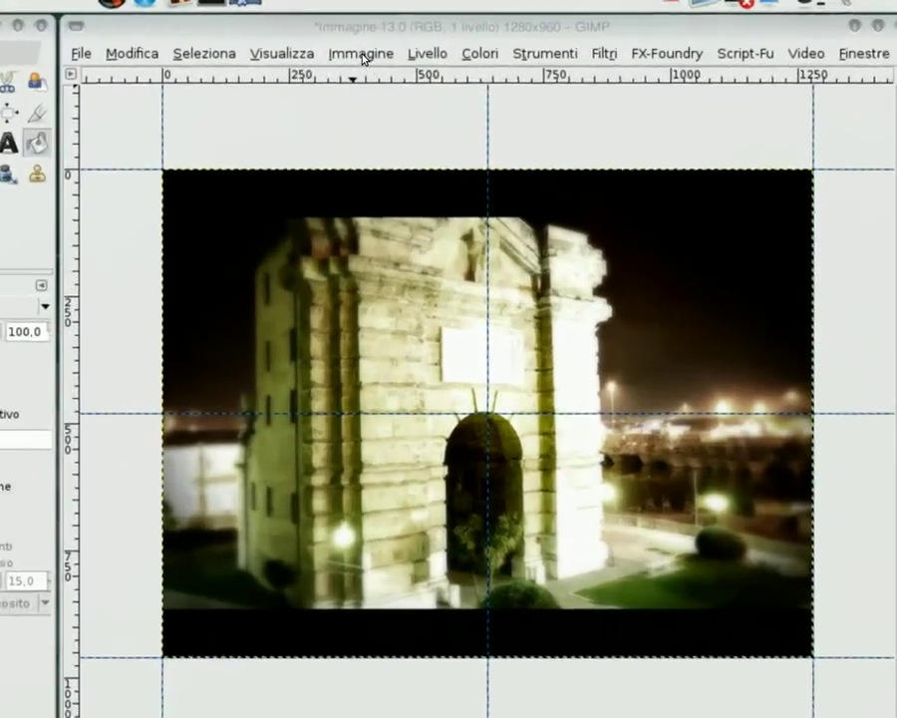
left_click(362, 56)
mouse_move(399, 297)
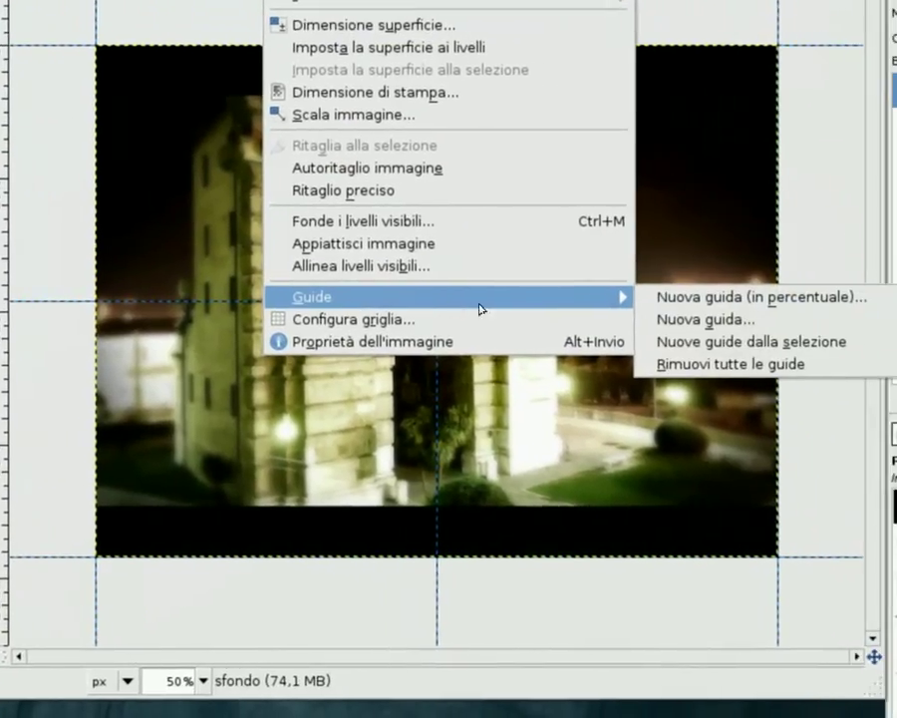
left_click(688, 365)
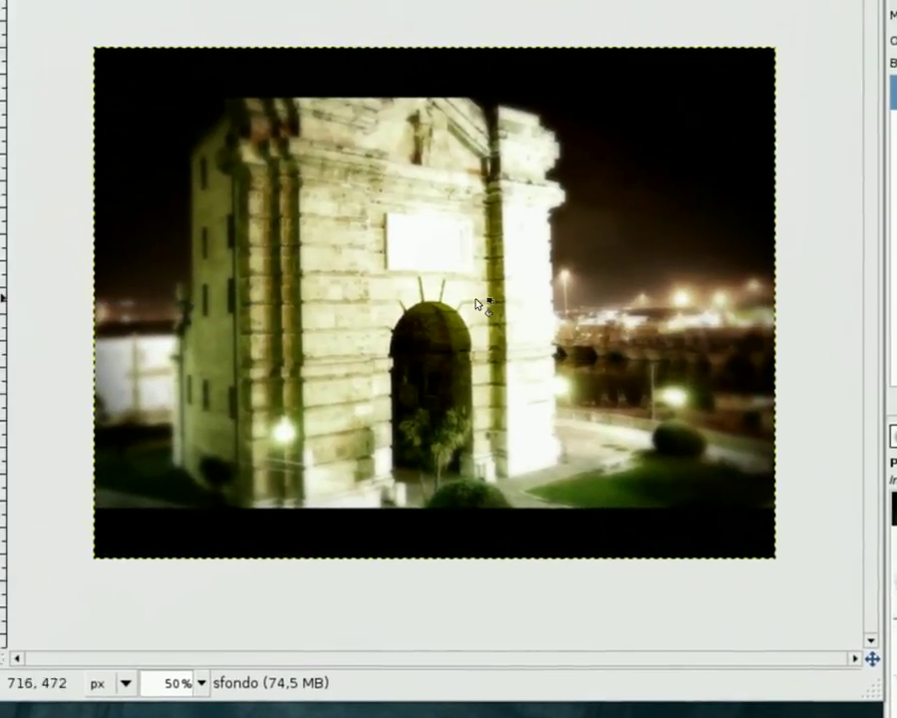